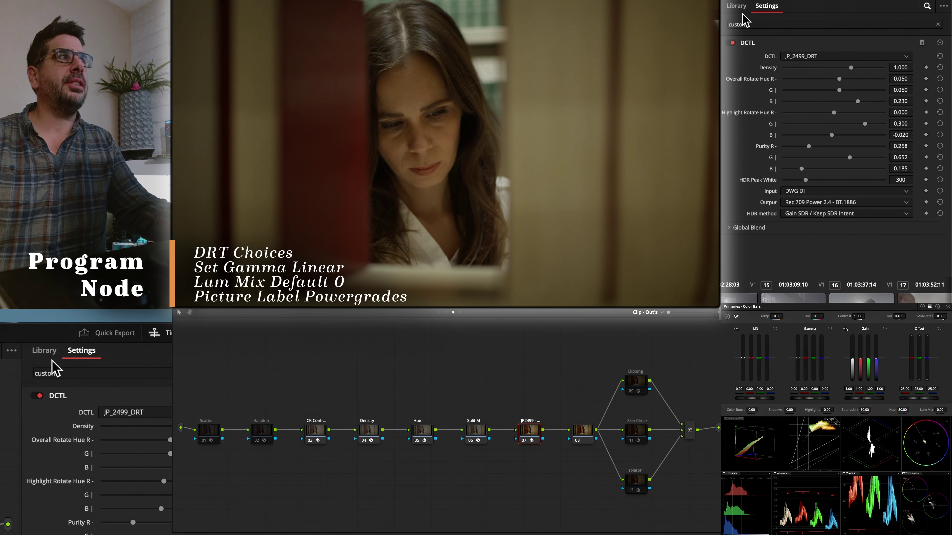
Switch the JP2499 node's DCTL to OpenDRT and set its in transfer function to Davinci Intermediate.
click(737, 7)
click(766, 7)
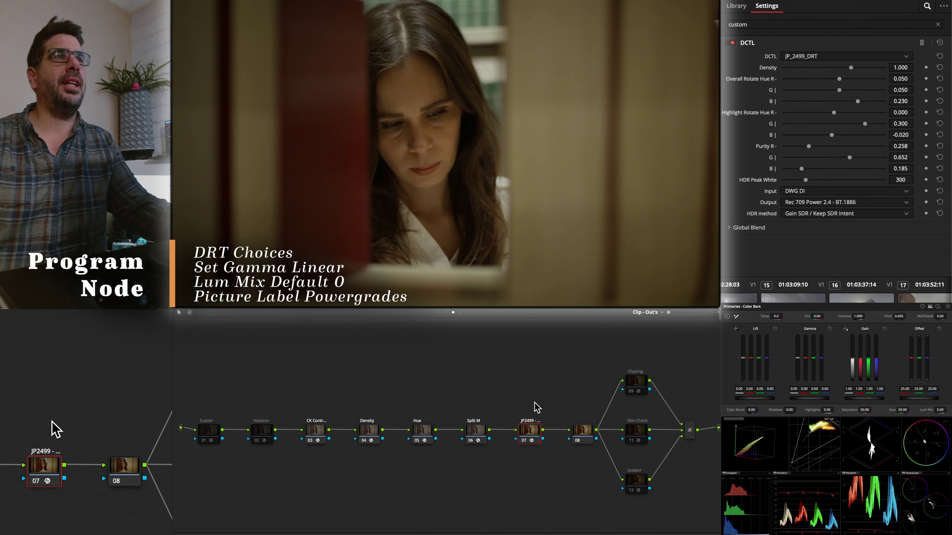
click(801, 59)
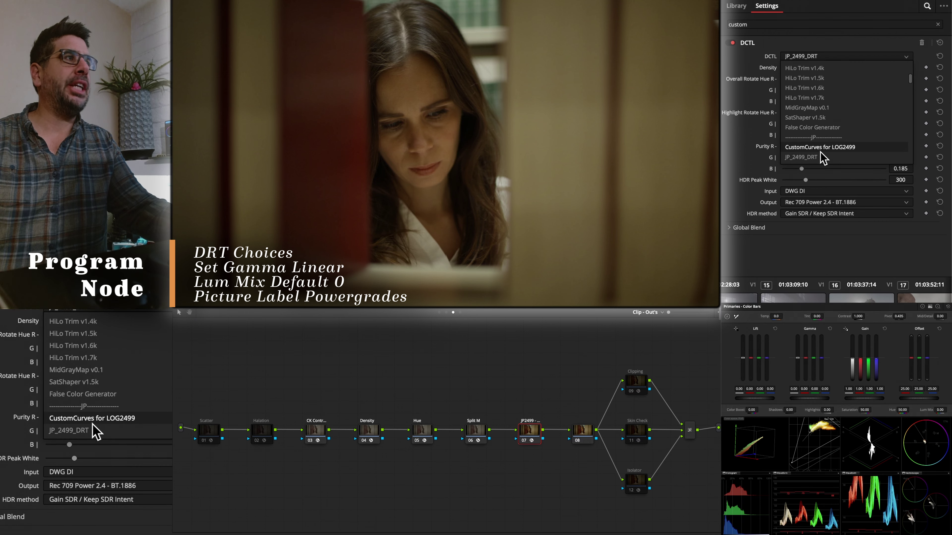
scroll(819, 157, up, 1)
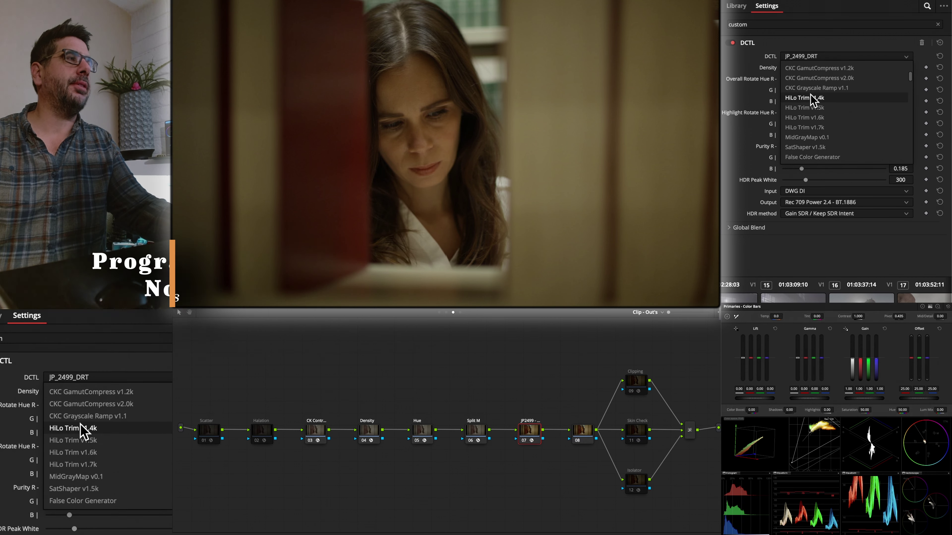
scroll(812, 101, up, 3)
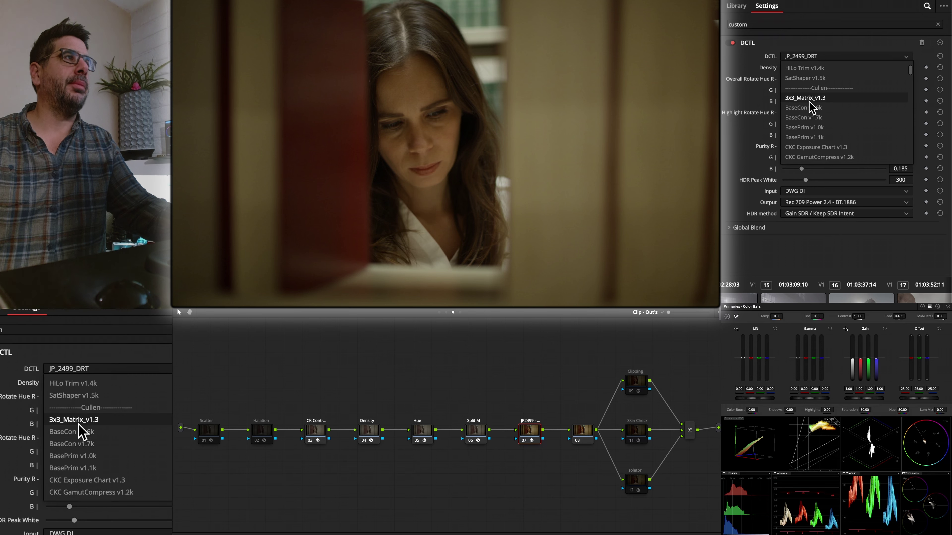
scroll(811, 108, down, 5)
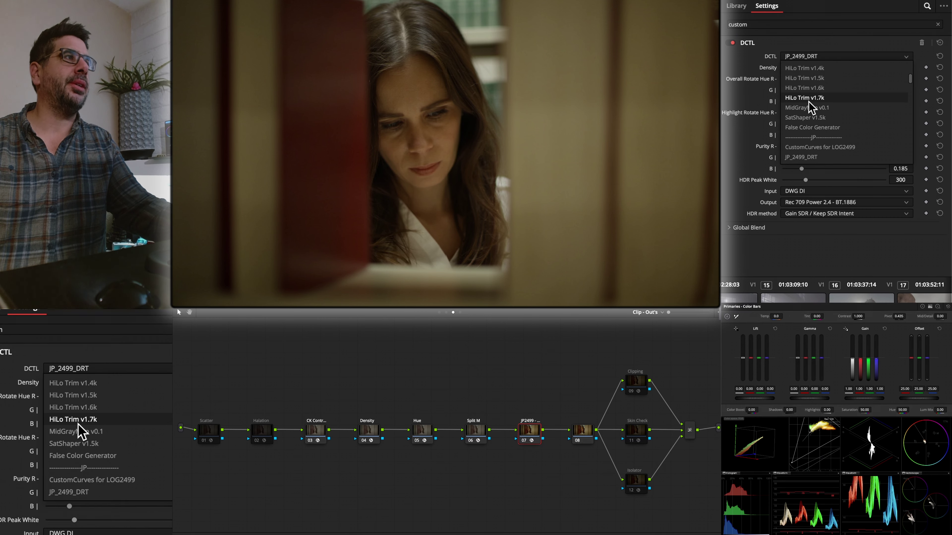
scroll(813, 120, down, 2)
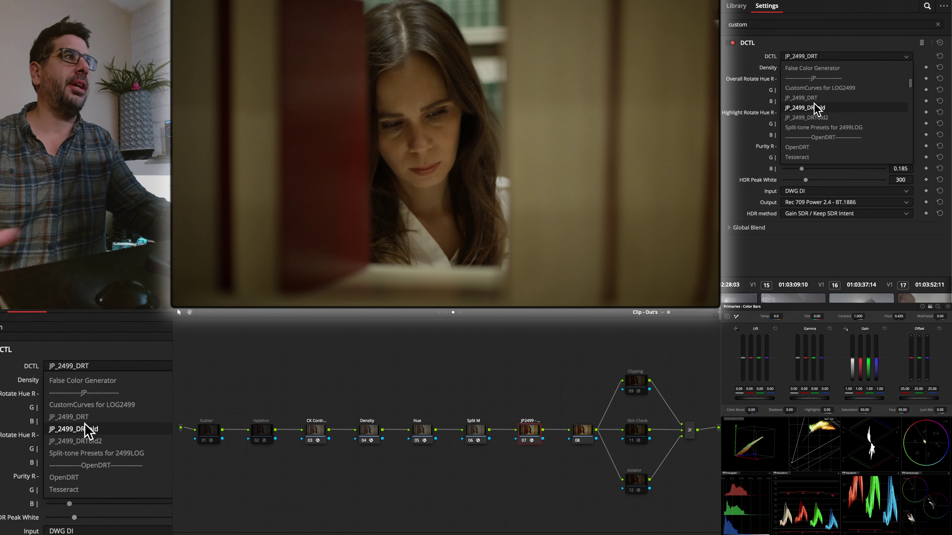
click(809, 147)
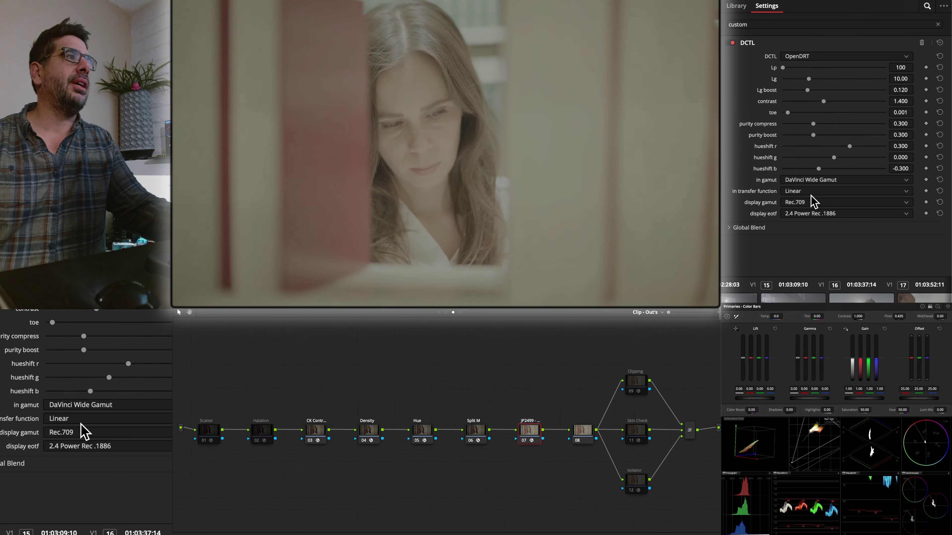
click(810, 191)
click(820, 213)
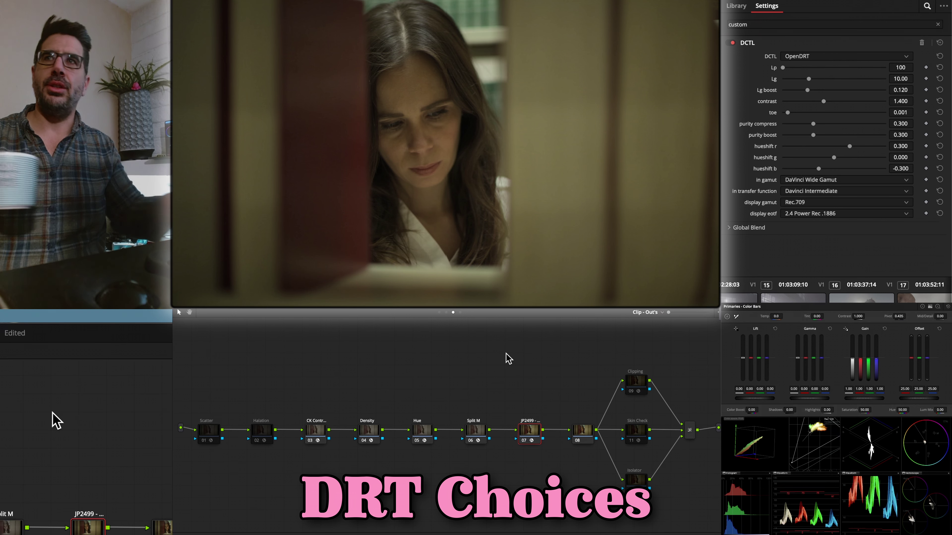
Enable the RGB Chips node in the clip's Exposure Balance node graph, toggling it off and on once.
click(439, 312)
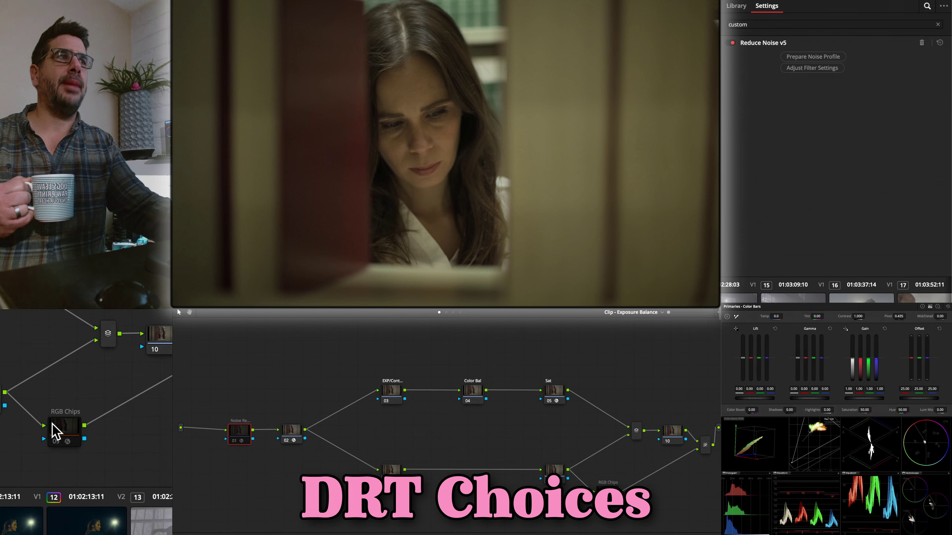
click(603, 494)
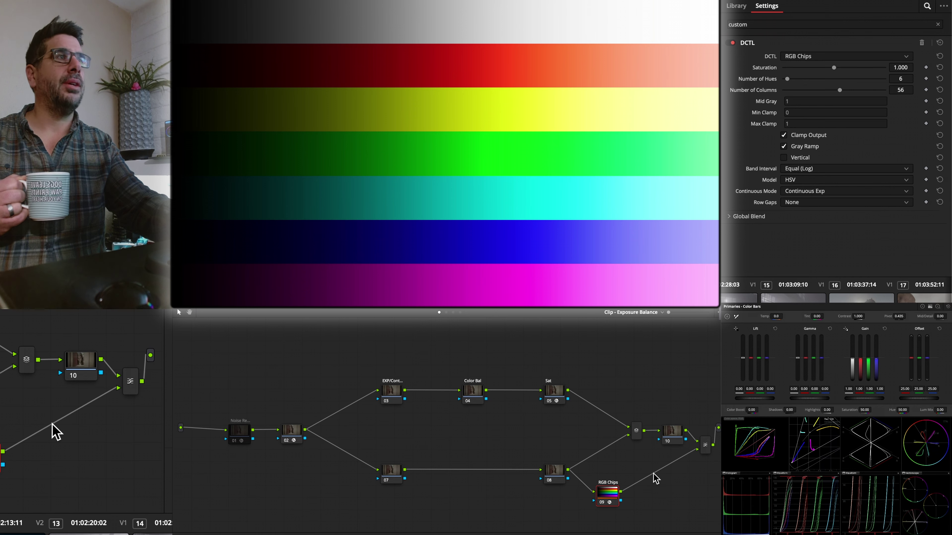
key(ctrl+d)
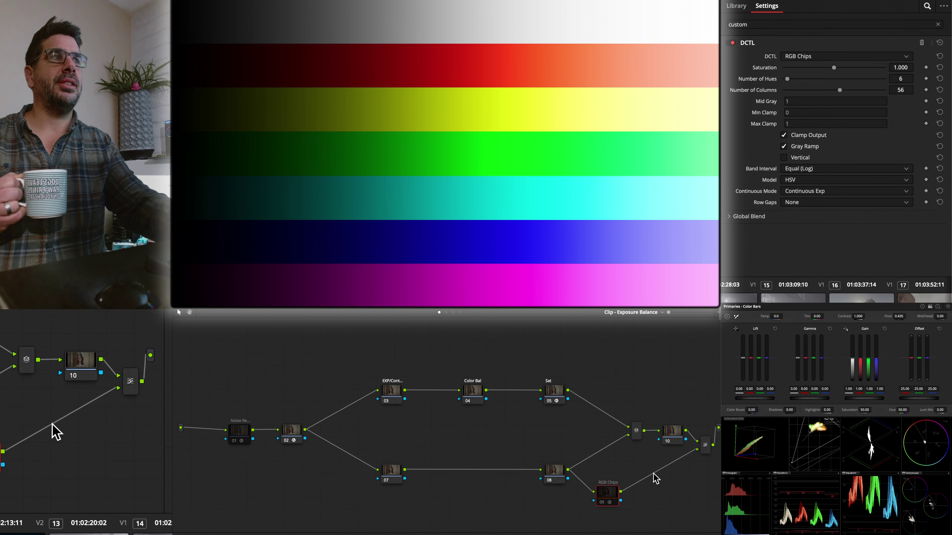
key(ctrl+d)
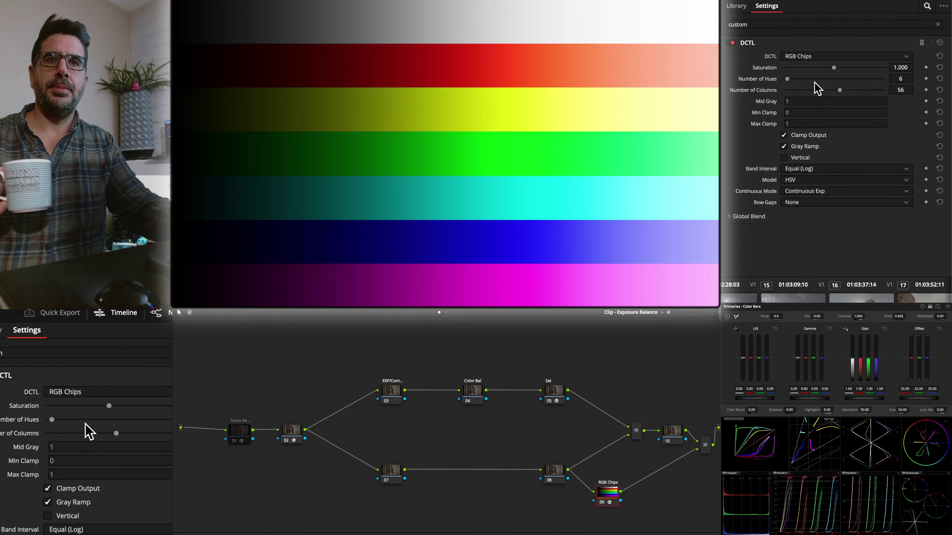
Return to the clip's Out's node graph and set the JP2499 node's DCTL to JP_2499_DRT.
click(453, 313)
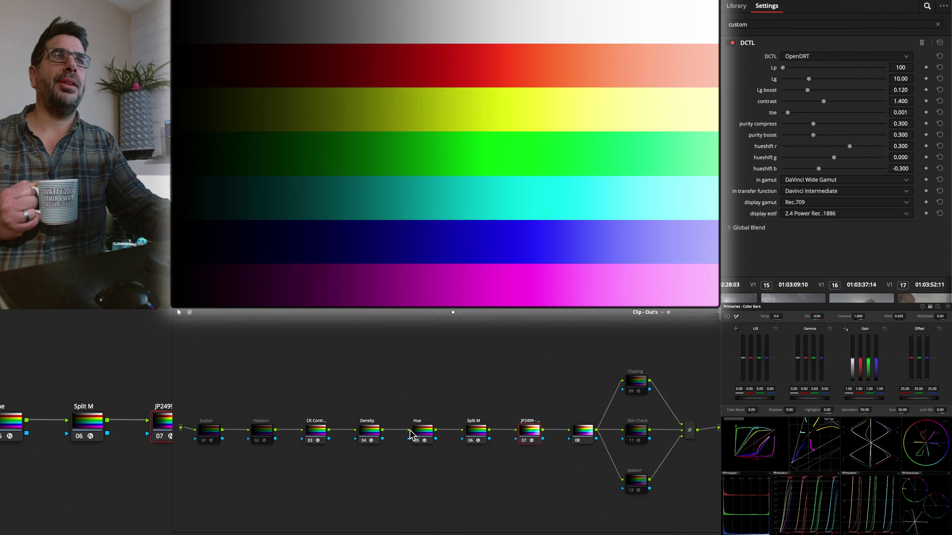
click(445, 313)
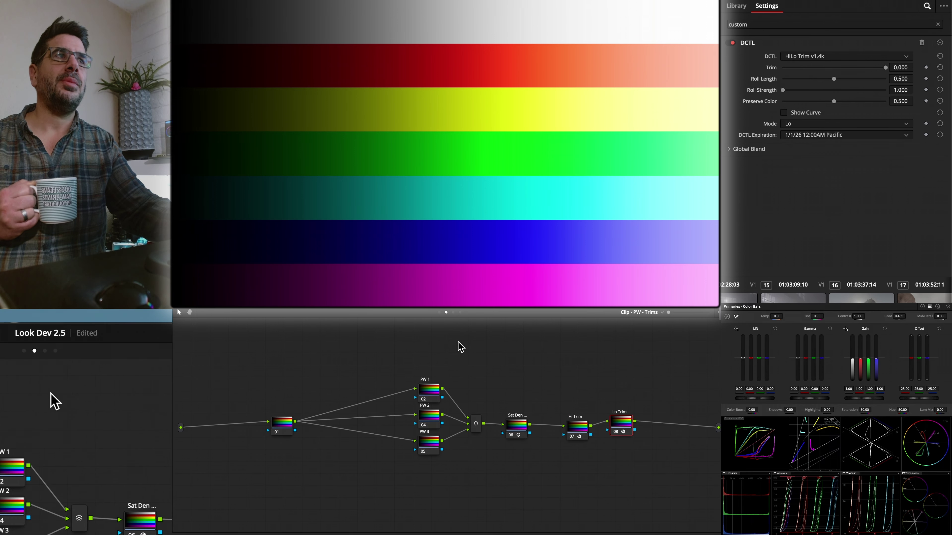
click(453, 313)
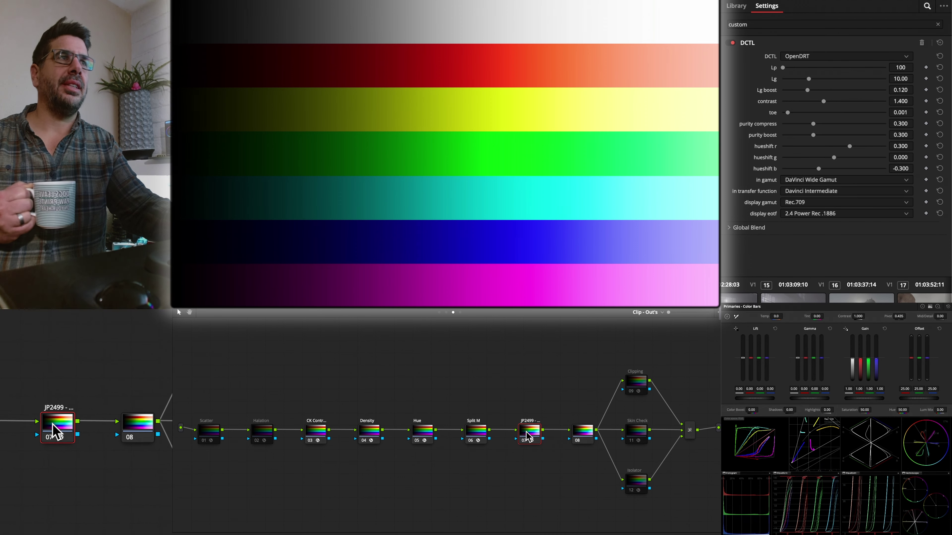
click(791, 56)
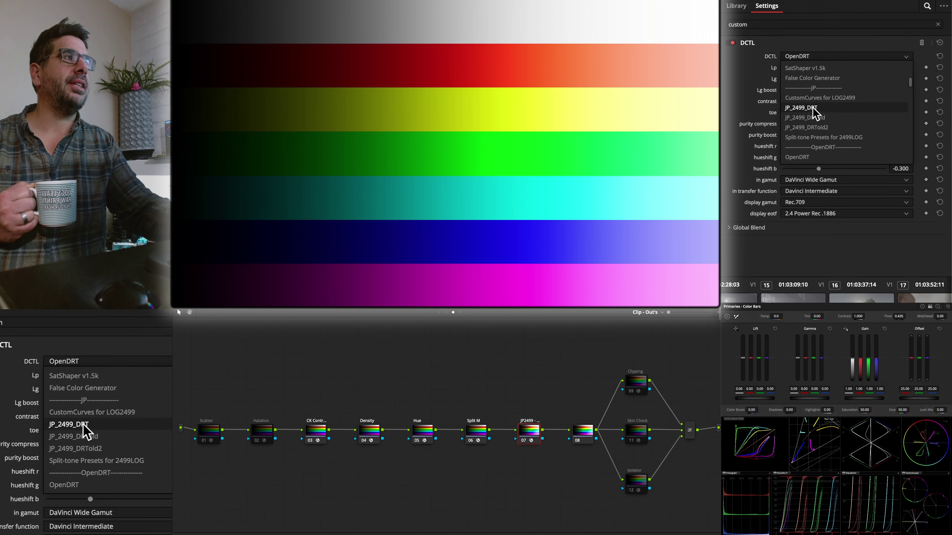
click(812, 108)
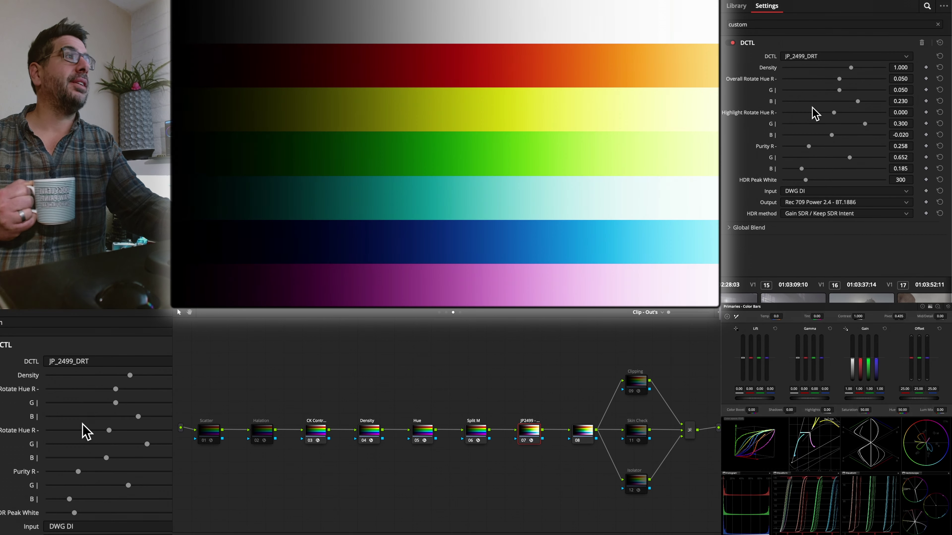
Compare OpenDRT with JP_2499_DRT on the color chips by undoing and redoing the DCTL change twice.
key(ctrl+z)
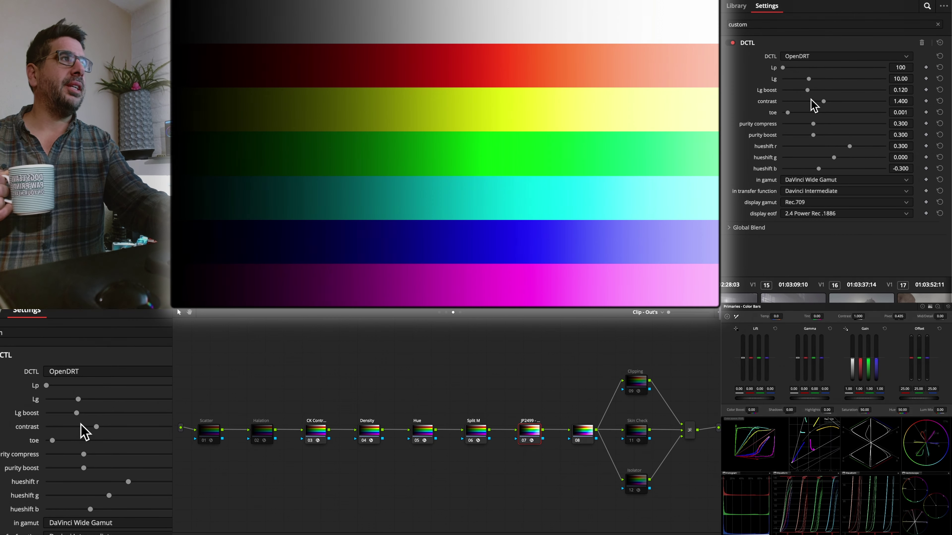
key(ctrl+shift+z)
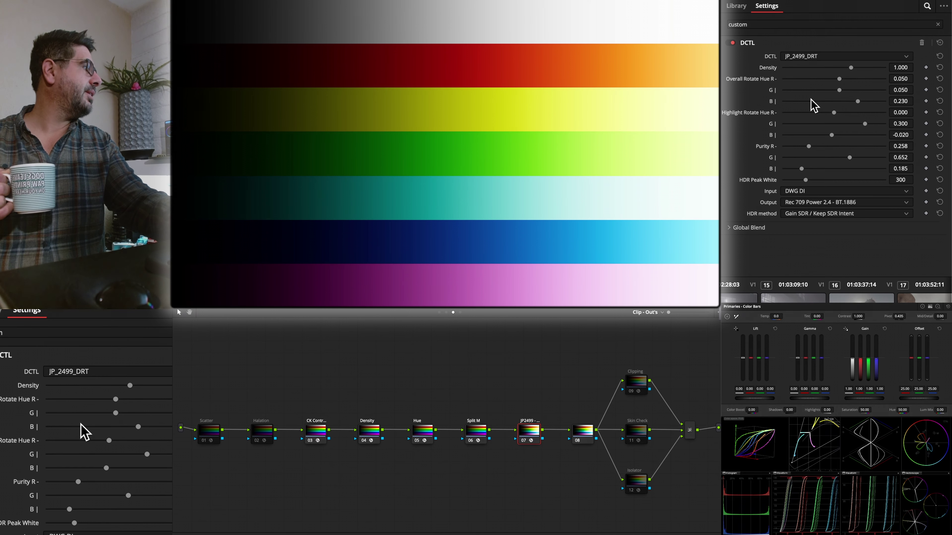
key(ctrl+z)
key(ctrl+shift+z)
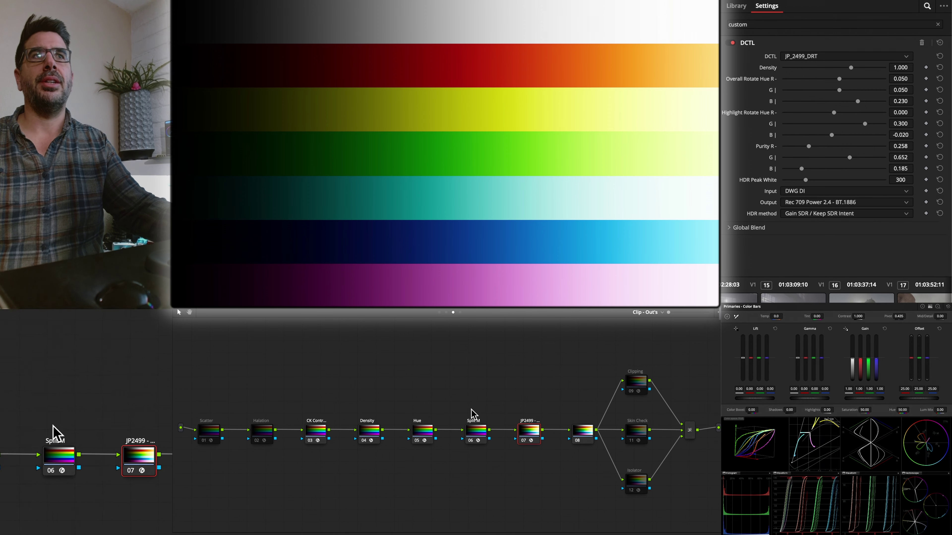
Disable the RGB Chips node in the Exposure Balance node graph to bring back the footage.
click(440, 313)
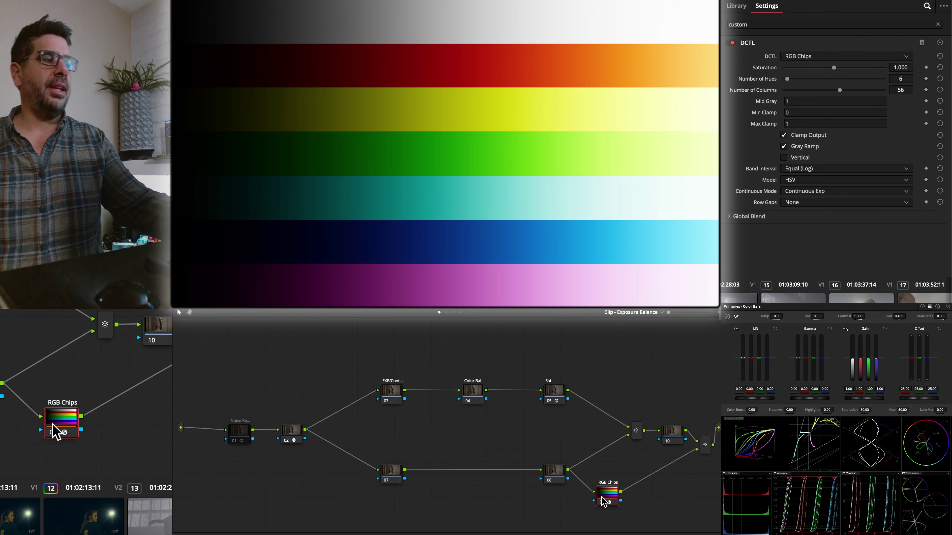
key(ctrl+d)
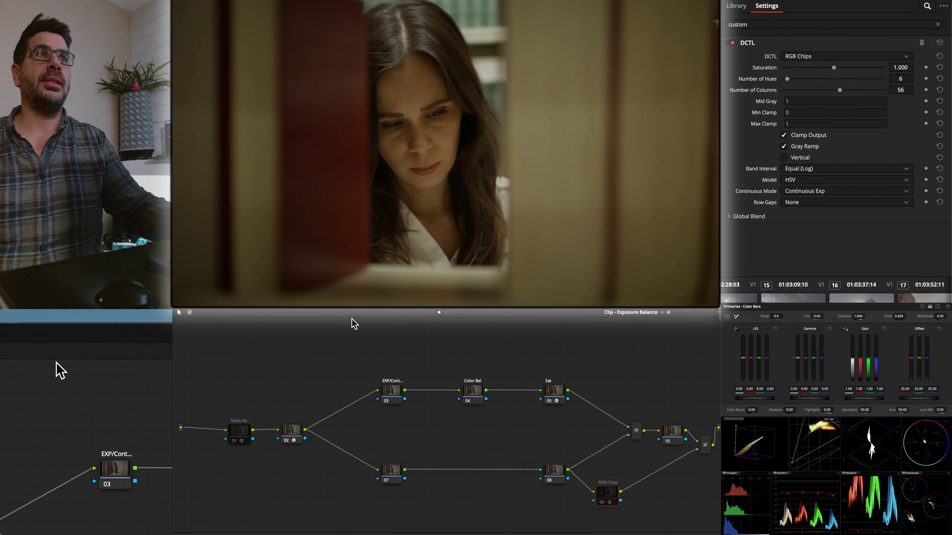
Check the gamma assigned to the EXP/Cont node and the Color Bal node in the Exposure Balance graph.
click(391, 392)
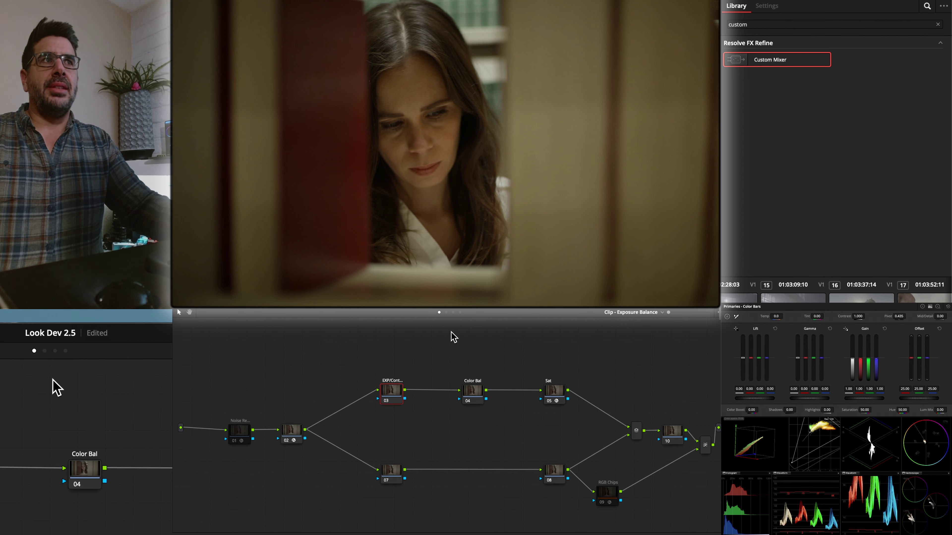
right_click(388, 390)
mouse_move(432, 490)
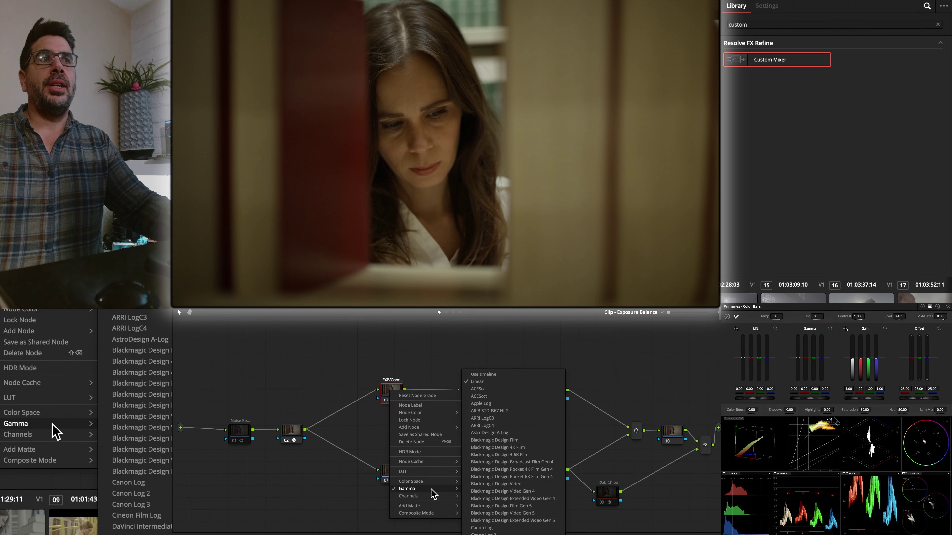
click(442, 362)
click(473, 391)
right_click(475, 394)
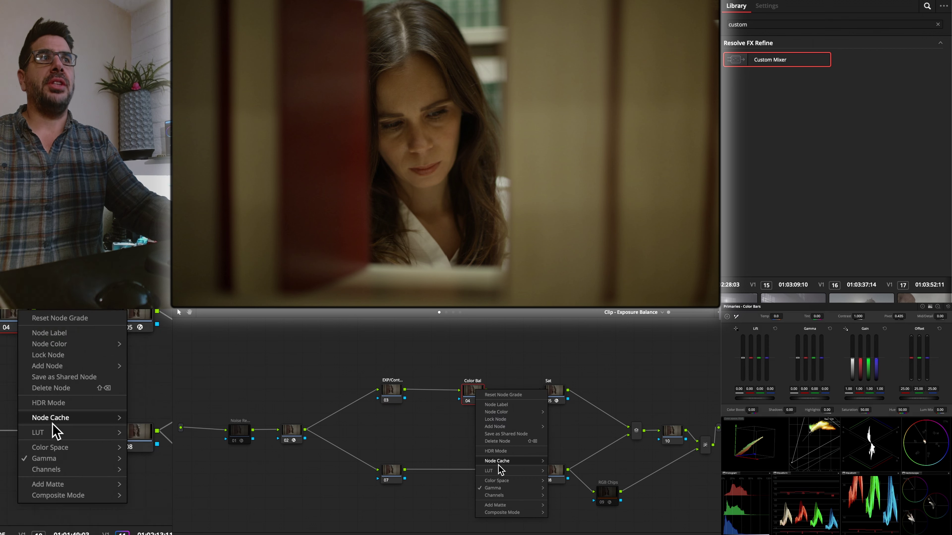
mouse_move(502, 488)
Set the EXP/Cont node's lift to 0.01, gamma to -0.06 and gain to 1.73, comparing the color wheels and color bars views.
click(396, 389)
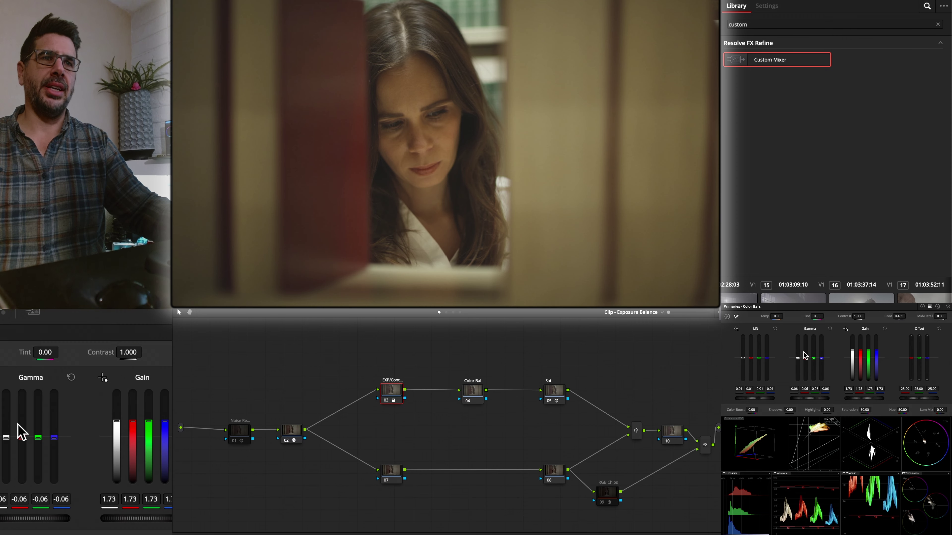
click(922, 306)
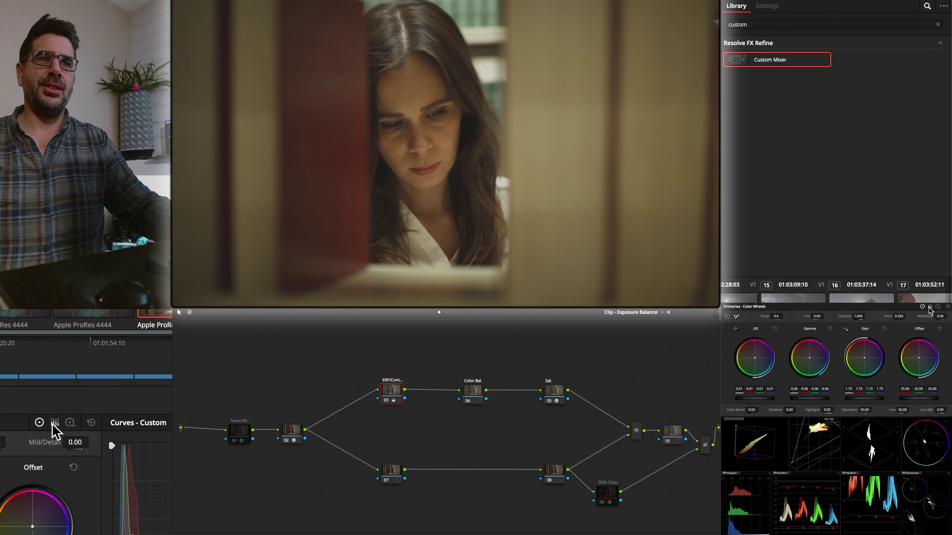
click(930, 307)
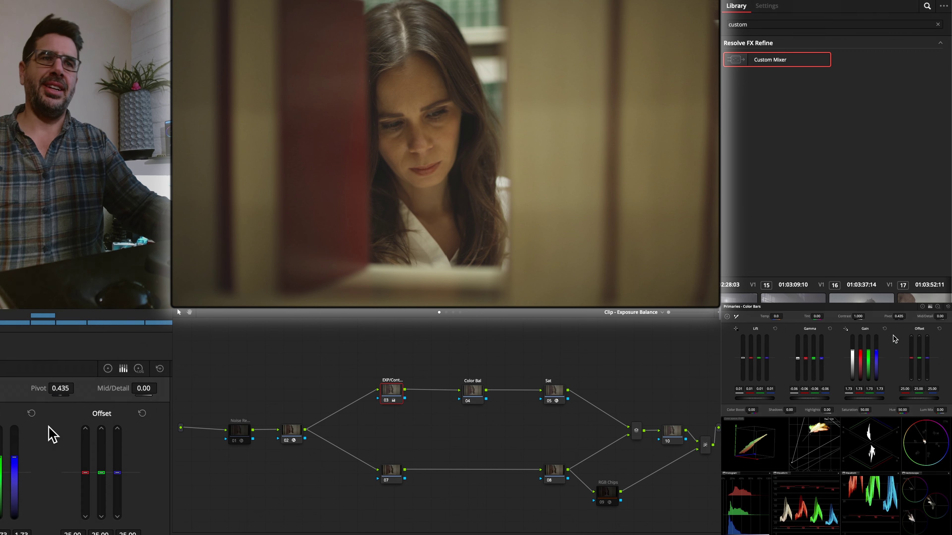
click(922, 306)
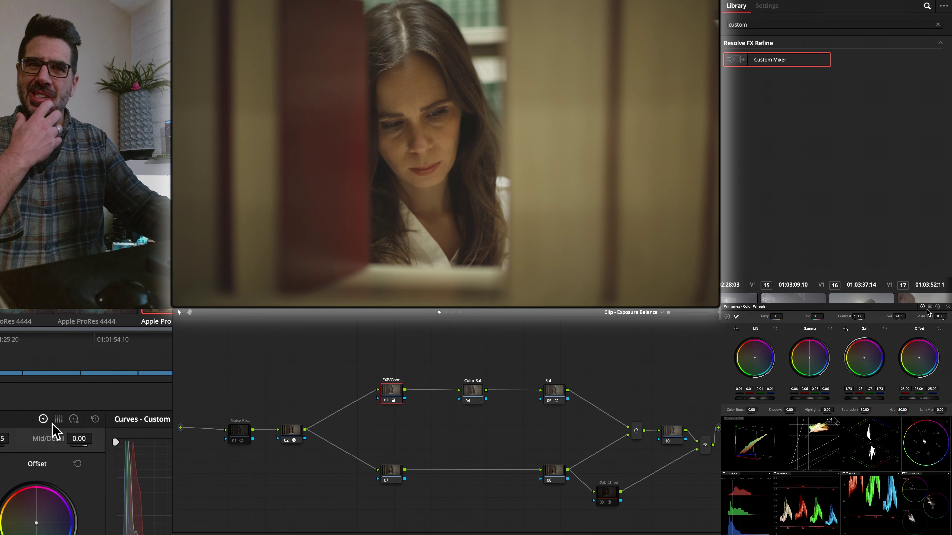
click(930, 307)
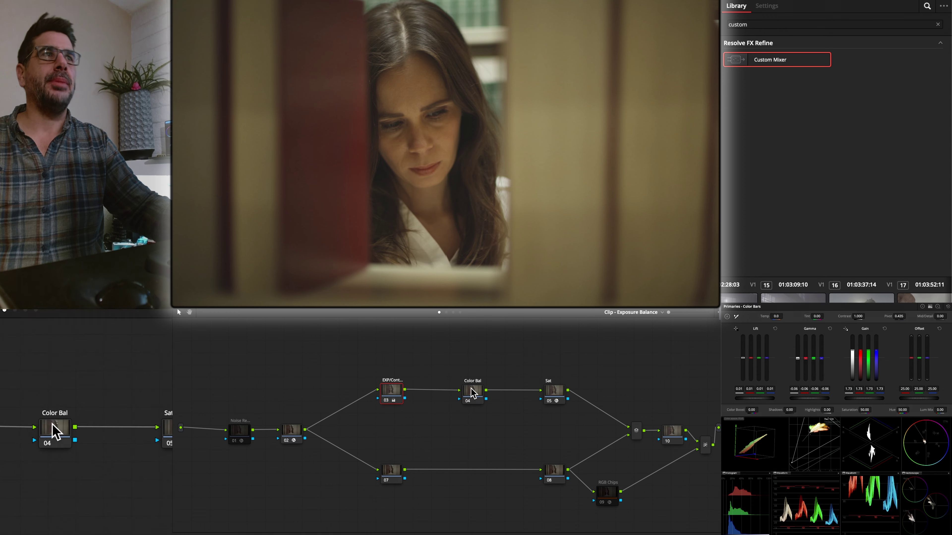
Set the Color Bal node's red, green and blue gain to 1.05, 1.04 and 0.86, and its node gamma to Use timeline.
click(469, 395)
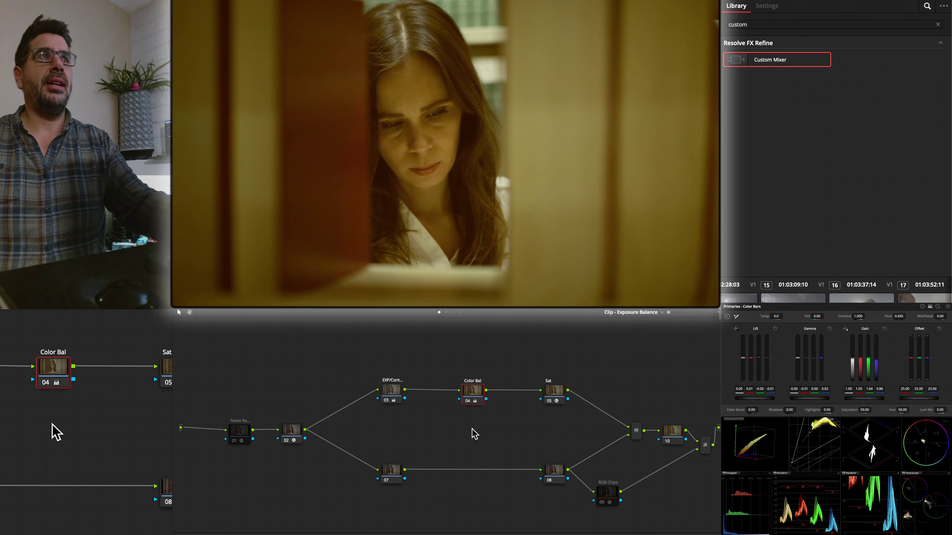
right_click(477, 397)
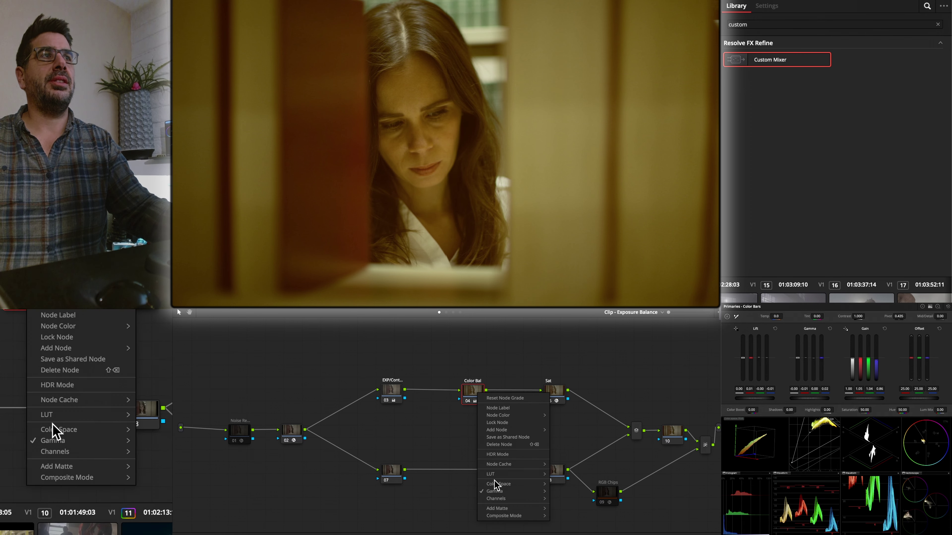
mouse_move(500, 491)
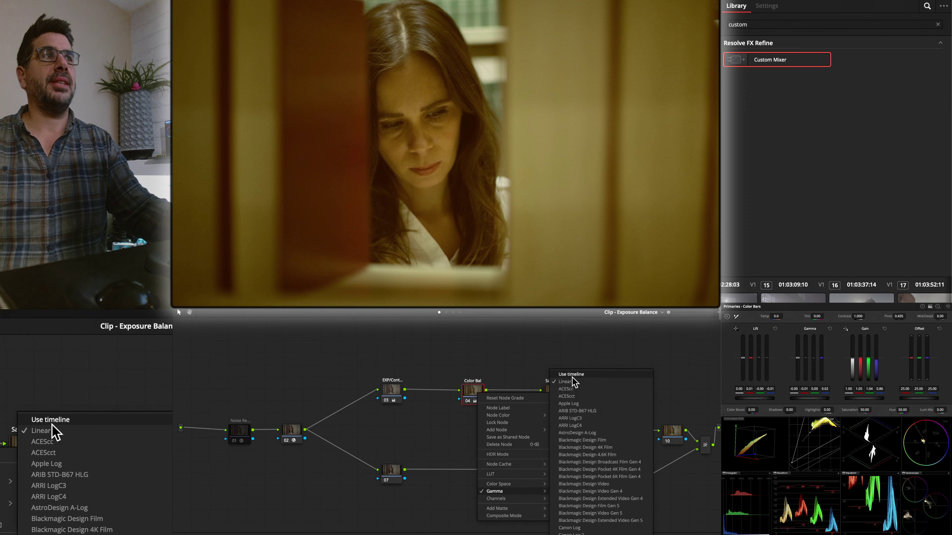
click(566, 389)
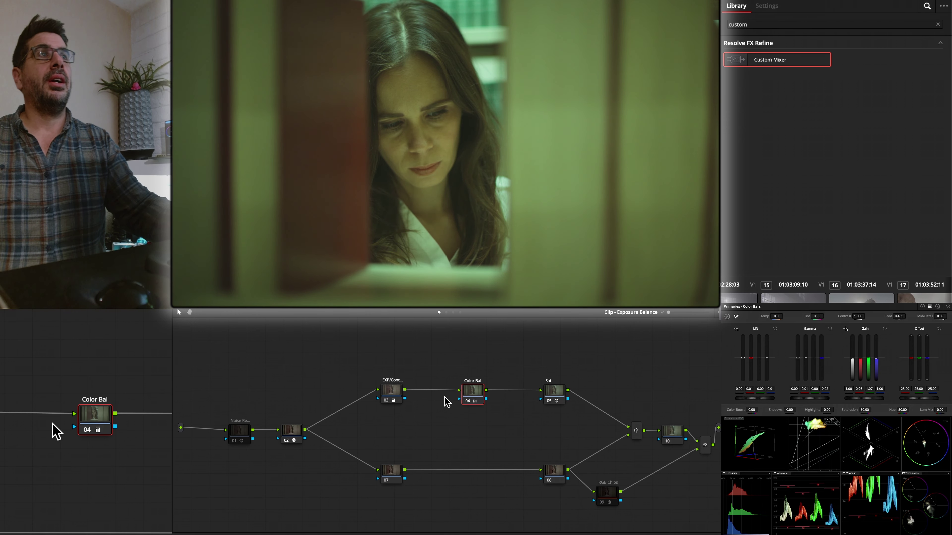
Set the Color Bal node's gamma to Linear and try a Lum Mix of 100.
right_click(477, 392)
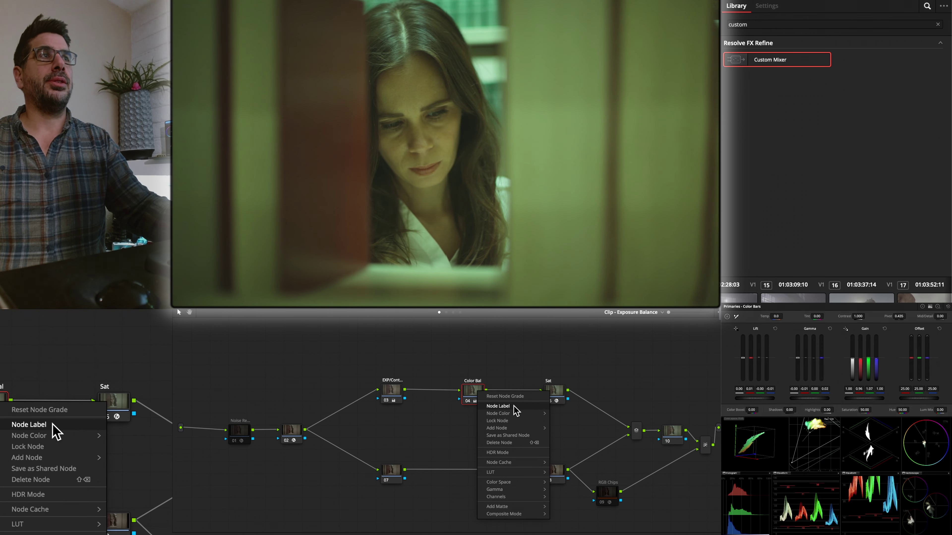
mouse_move(514, 490)
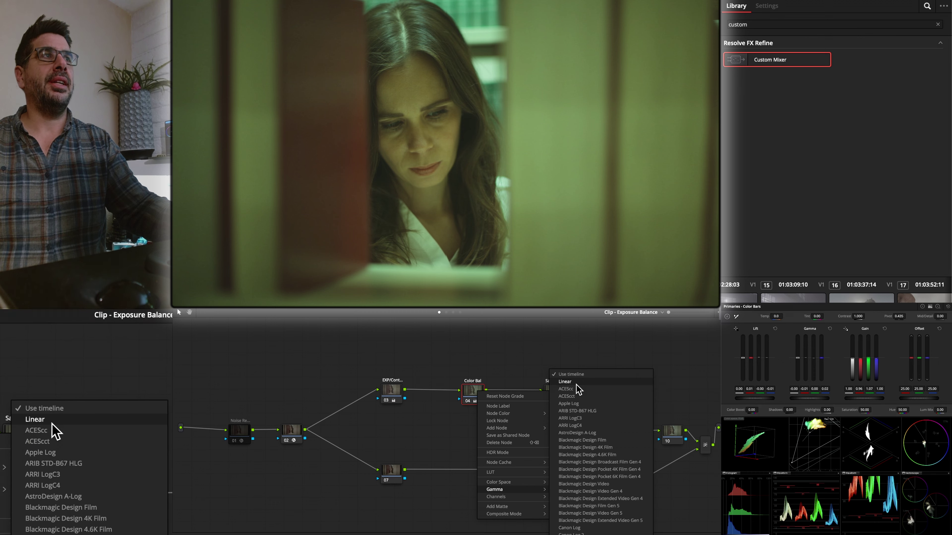
click(566, 381)
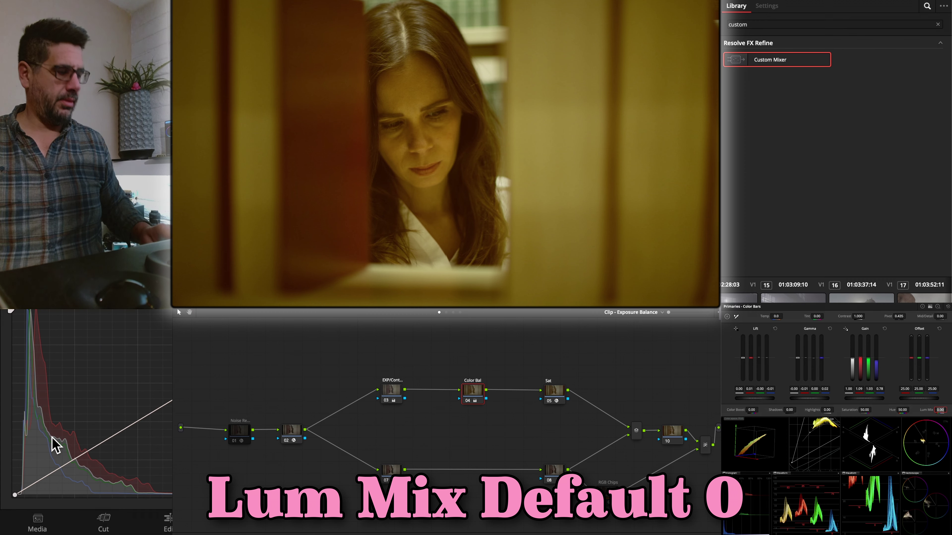
text(100)
key(Return)
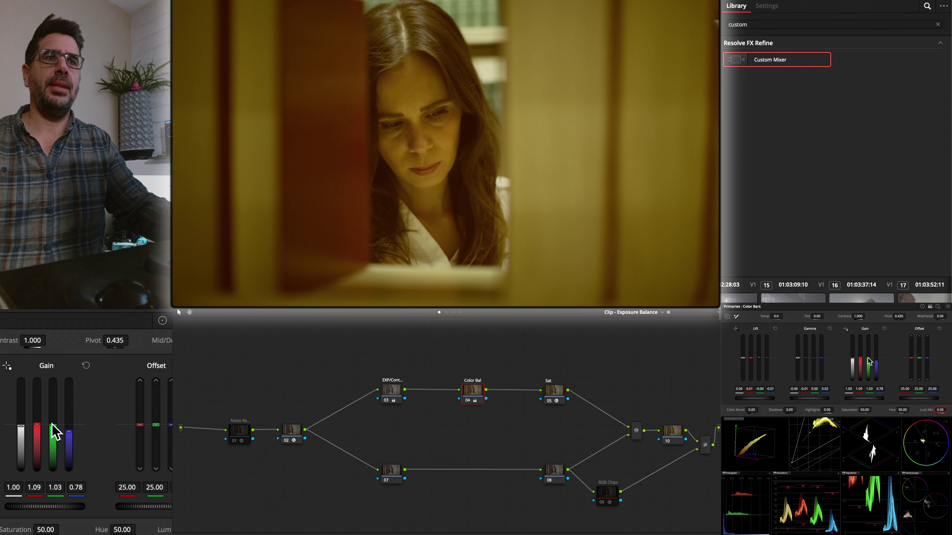
Raise the Color Bal node's green gain to 1.31 and set its Lum Mix to 100.
drag(868, 362, 869, 359)
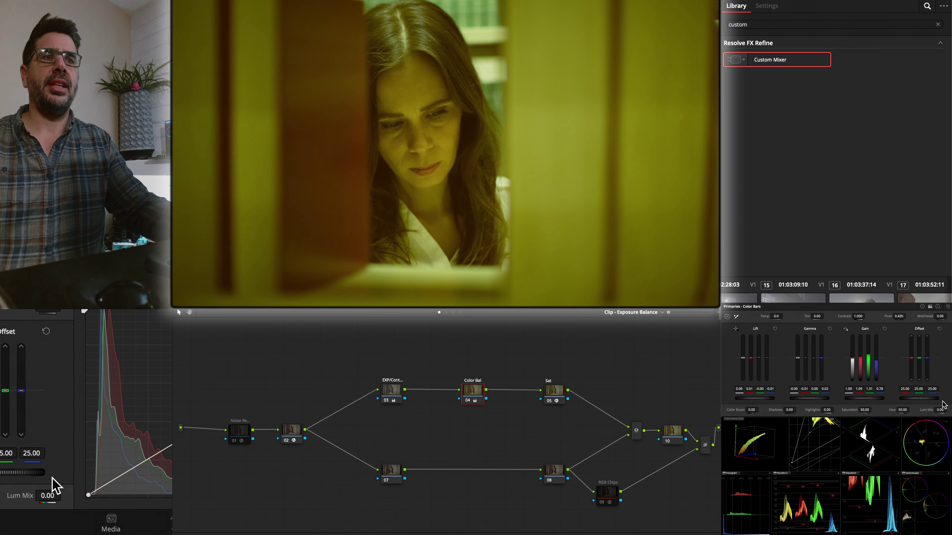
click(940, 410)
text(1)
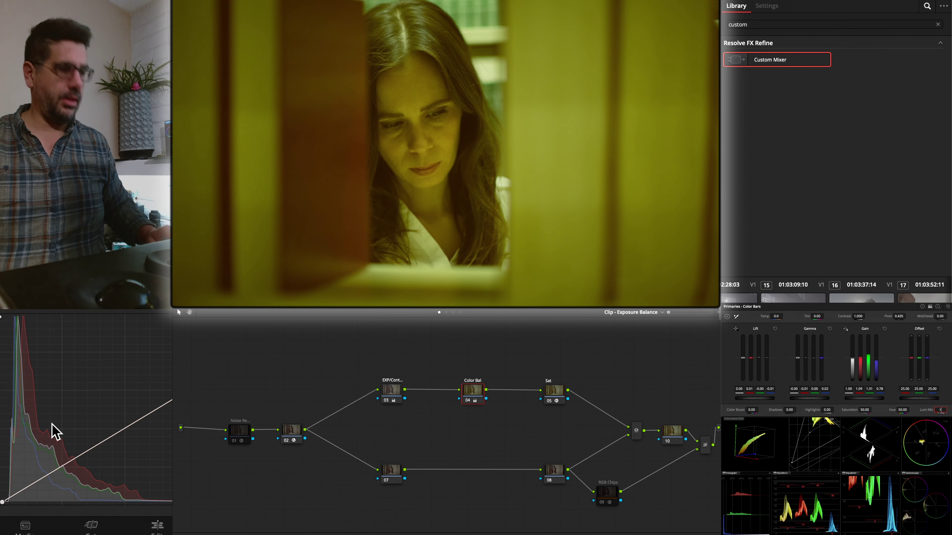
text(00)
key(Return)
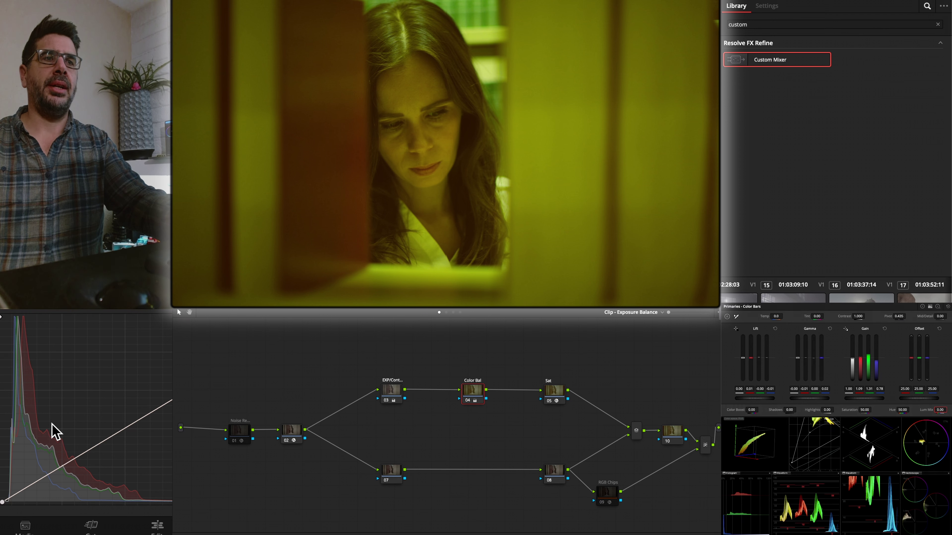
Compare the Color Bal node's Lum Mix at 0 and at 100 by repeatedly undoing and redoing the change.
text(0)
key(Return)
key(super+z)
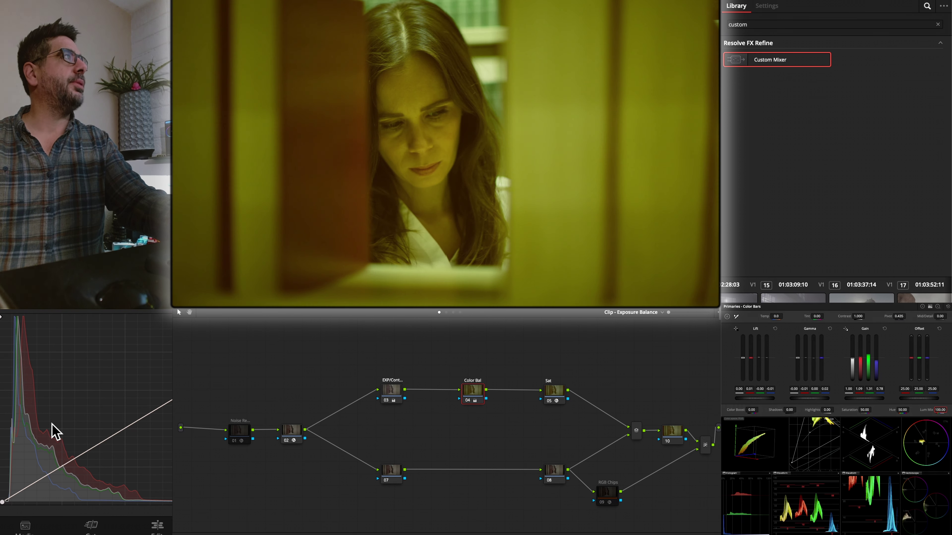
key(super+shift+z)
key(super+z)
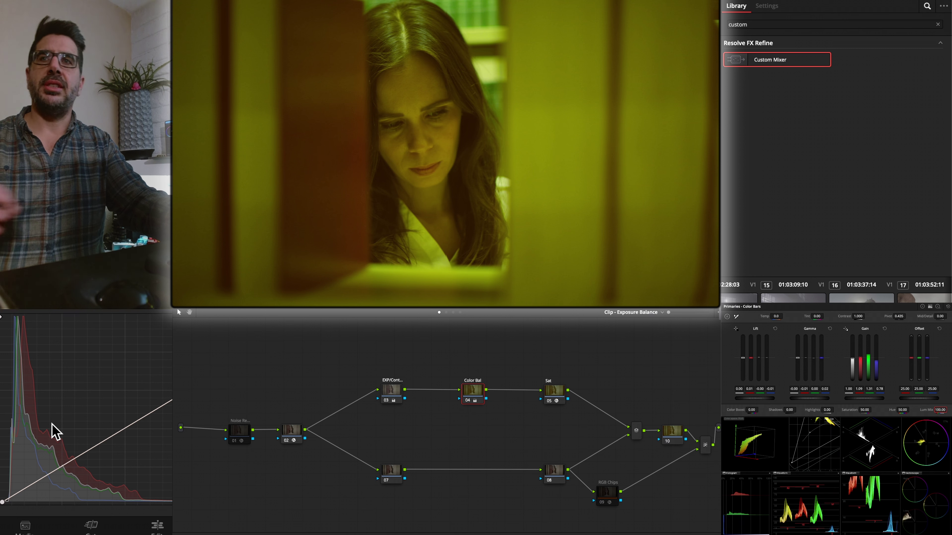
text(0)
key(Return)
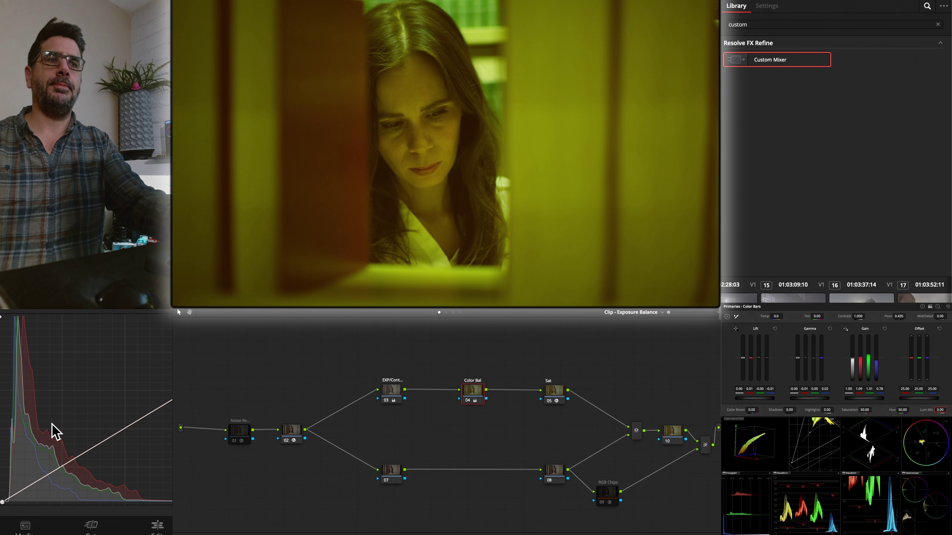
key(super+z)
key(super+shift+z)
key(super+z)
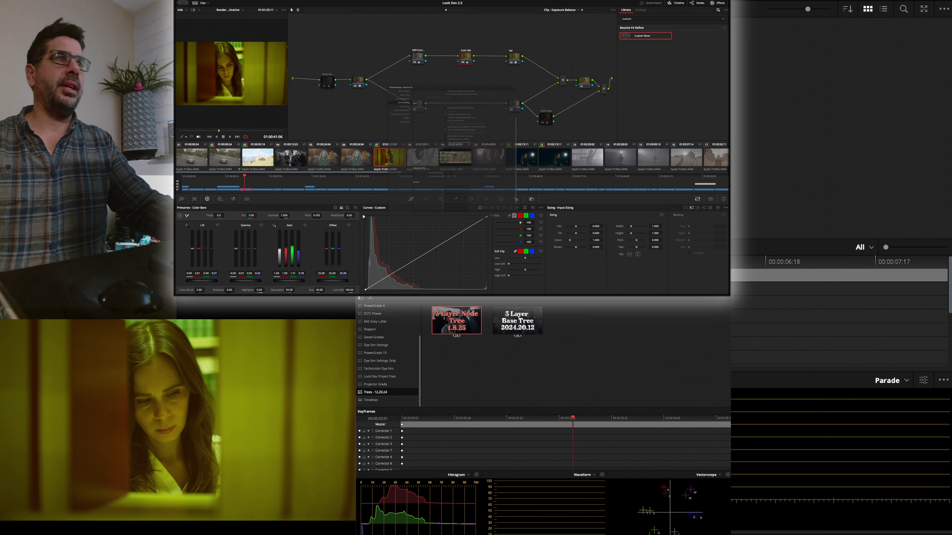
Review the luminance mixer default option in the project's general colour settings and leave the settings unchanged.
key(shift+9)
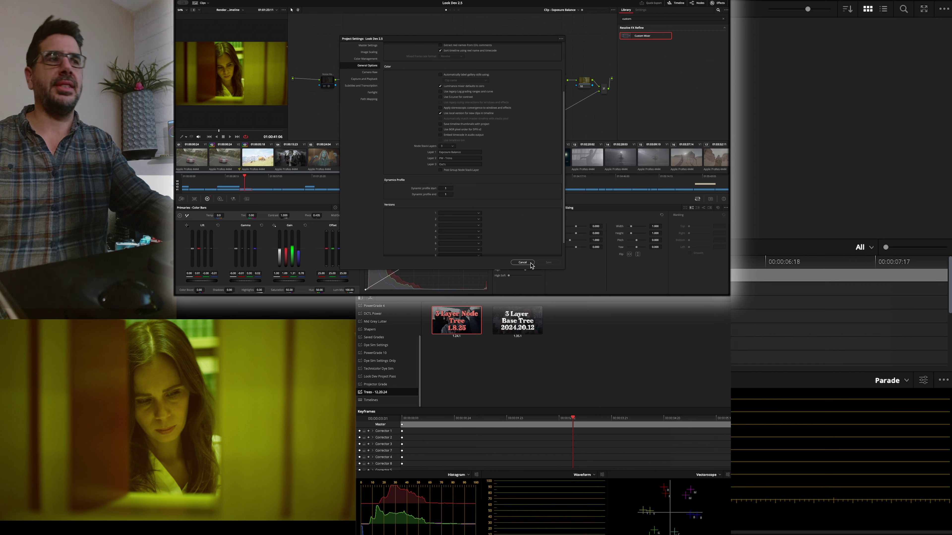
click(530, 262)
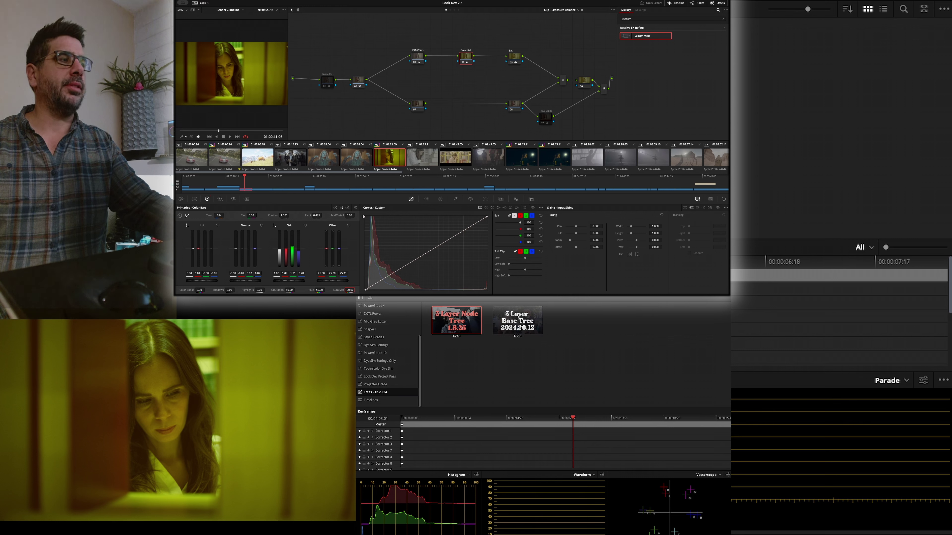
key(shift+9)
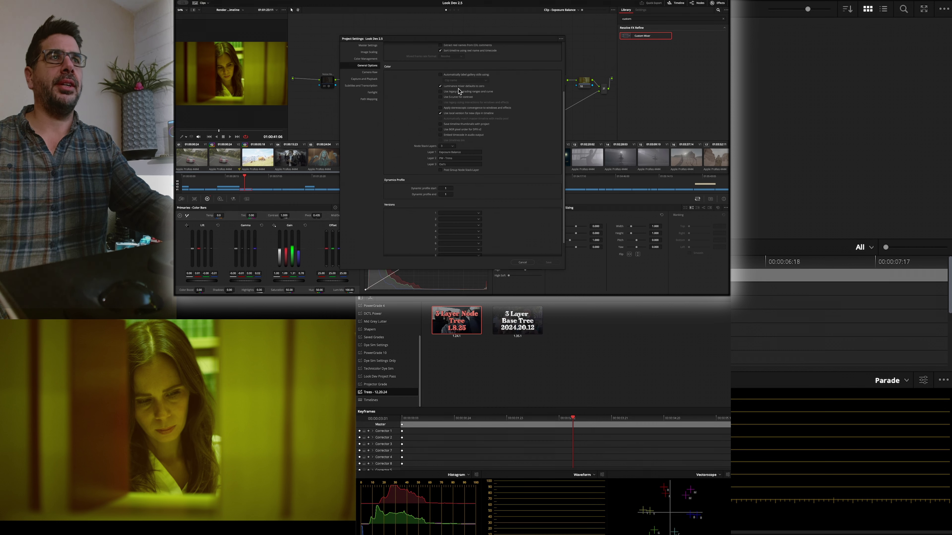
click(523, 263)
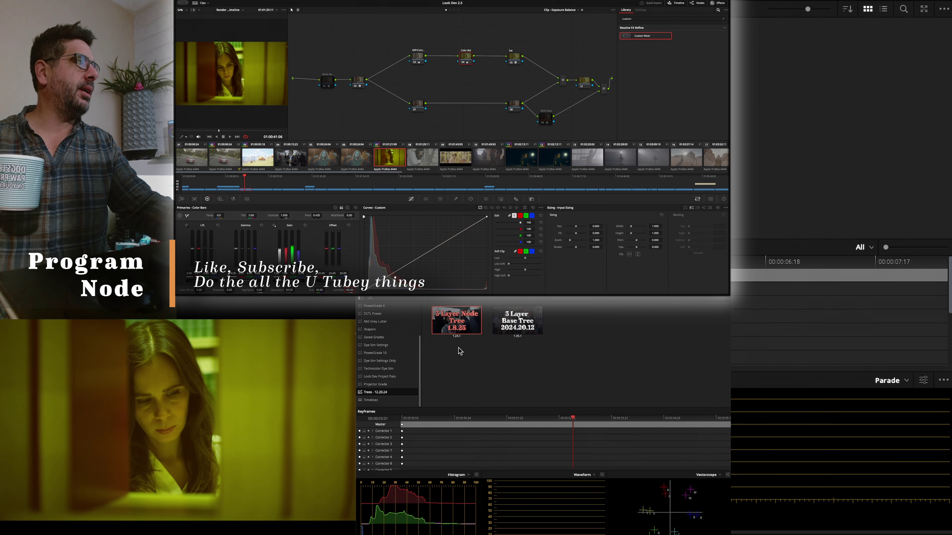
Look at the labelled stills in the Technicolor Dye Sim gallery album, then return to the Trees - 12.20.24 album.
click(378, 368)
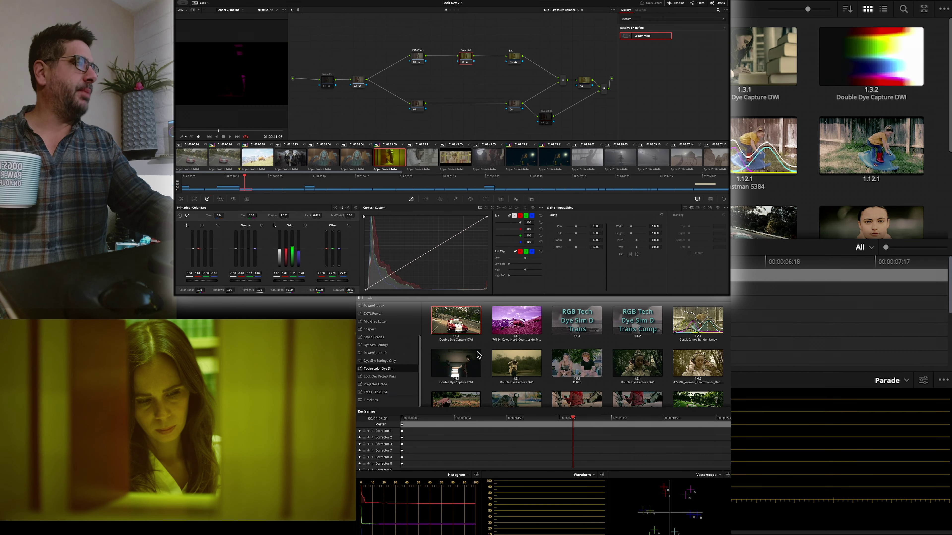
click(374, 393)
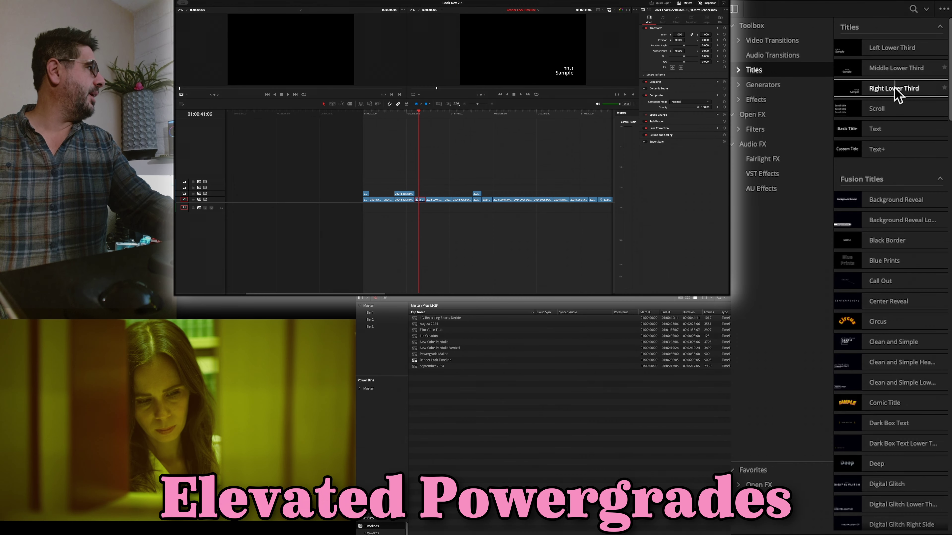
Add a Text title on V3 and a Solid Color generator beneath it on V2, over the clip at 01:00:41:06.
drag(894, 140, 420, 191)
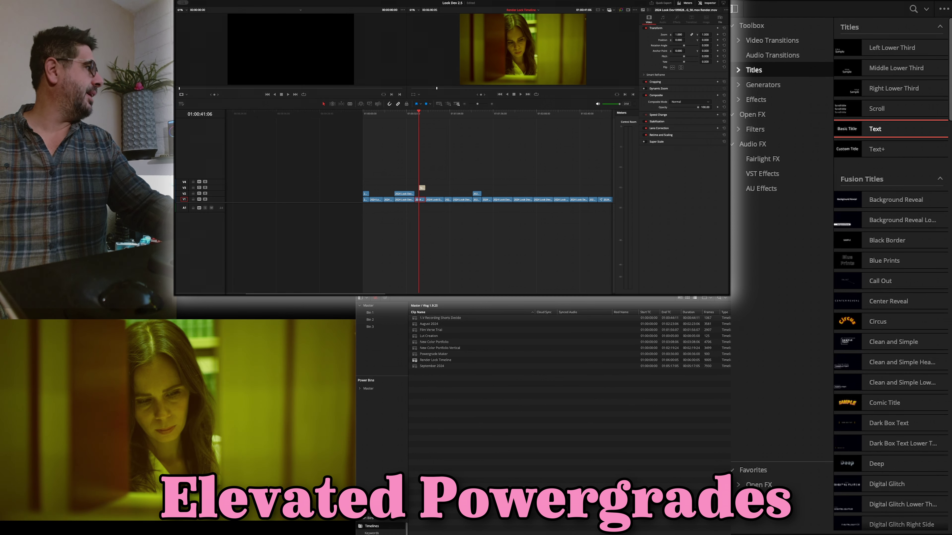
click(766, 86)
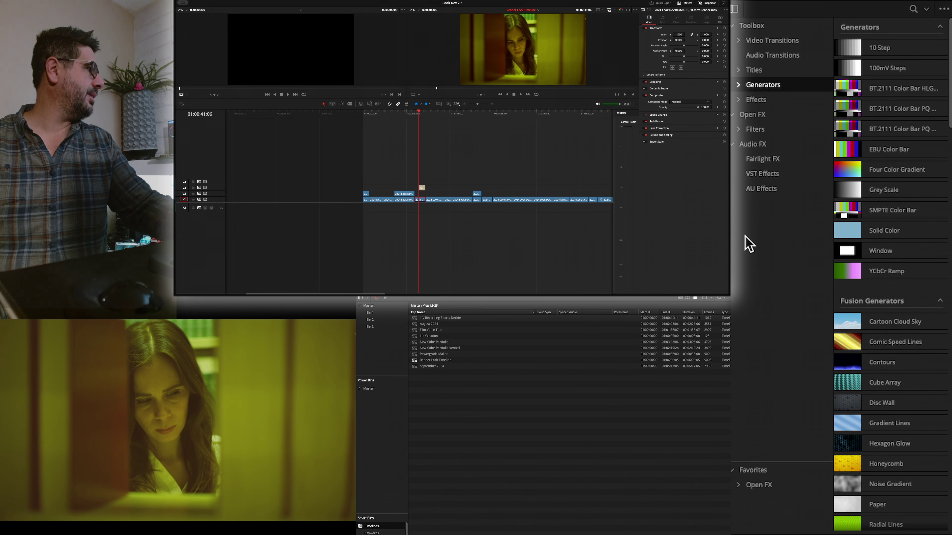
drag(886, 233, 421, 200)
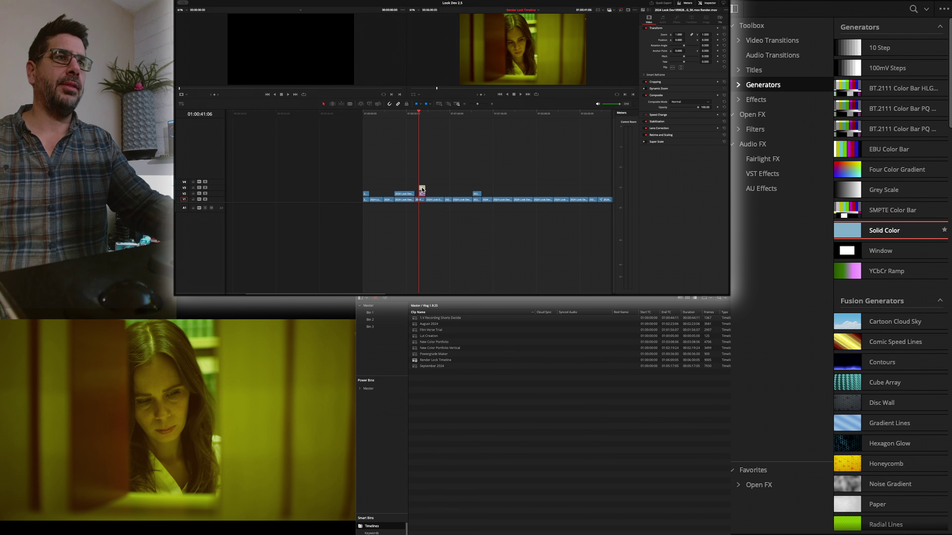
click(421, 189)
key(space)
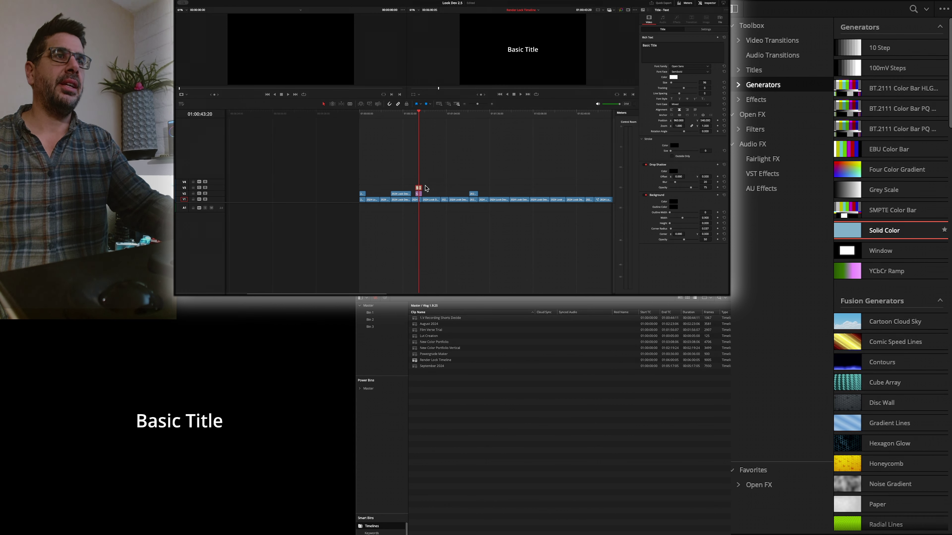
Lower the Solid Color generator's opacity so it darkens the footage without hiding it.
click(418, 194)
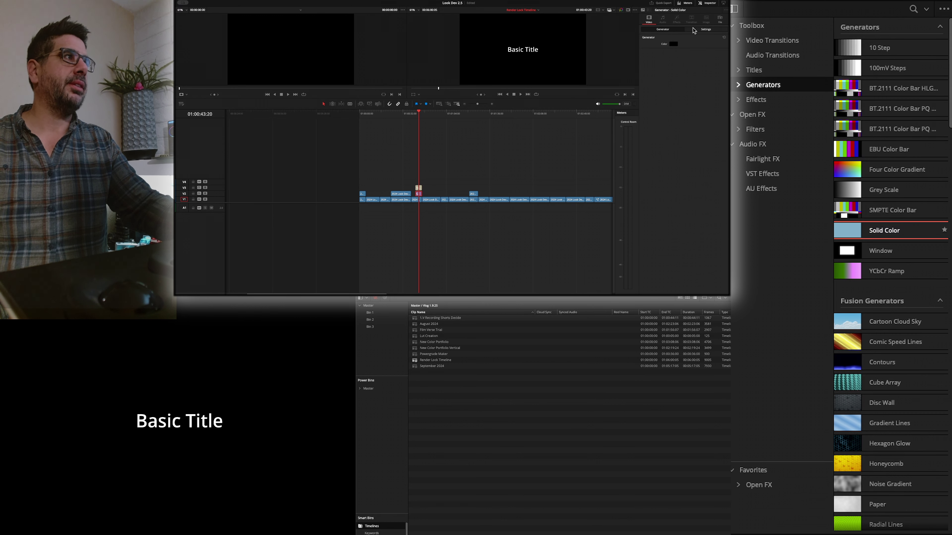
click(693, 30)
drag(680, 164, 681, 164)
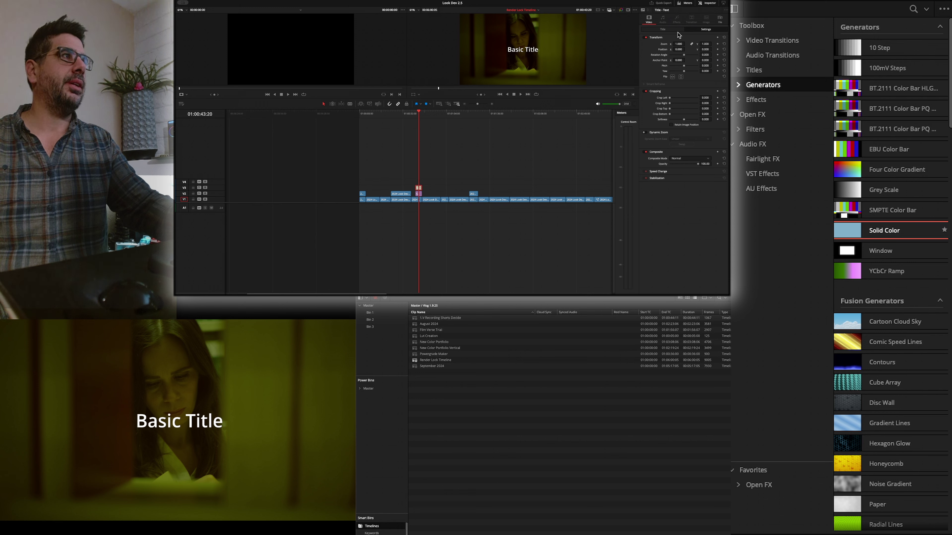
Replace the title's placeholder text with "PowerGrade Label Cool".
click(673, 30)
click(661, 50)
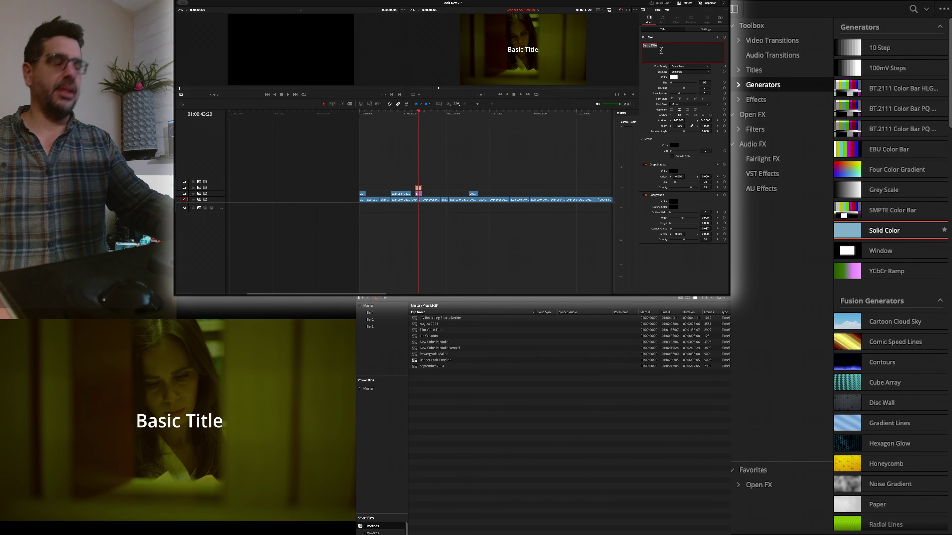
text(Te)
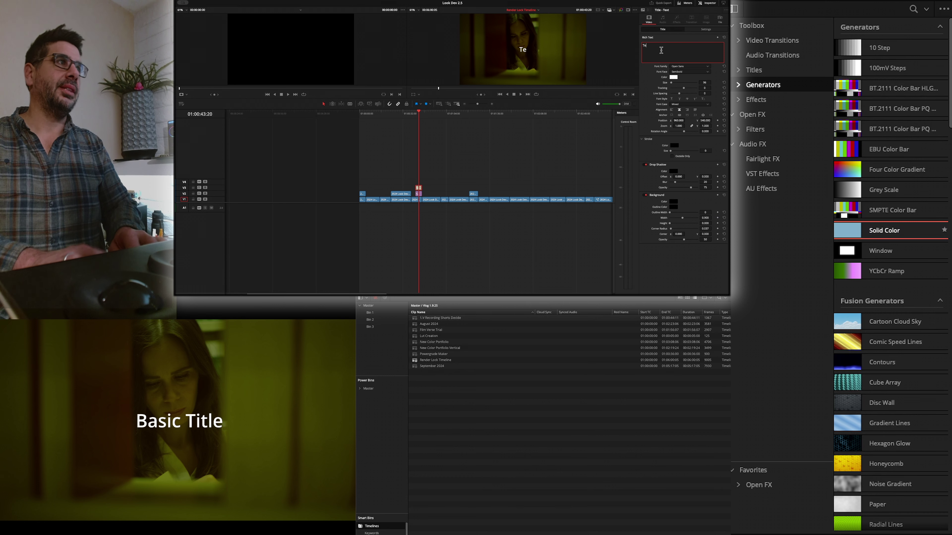
key(BackSpace)
key(BackSpace)
text(Powe)
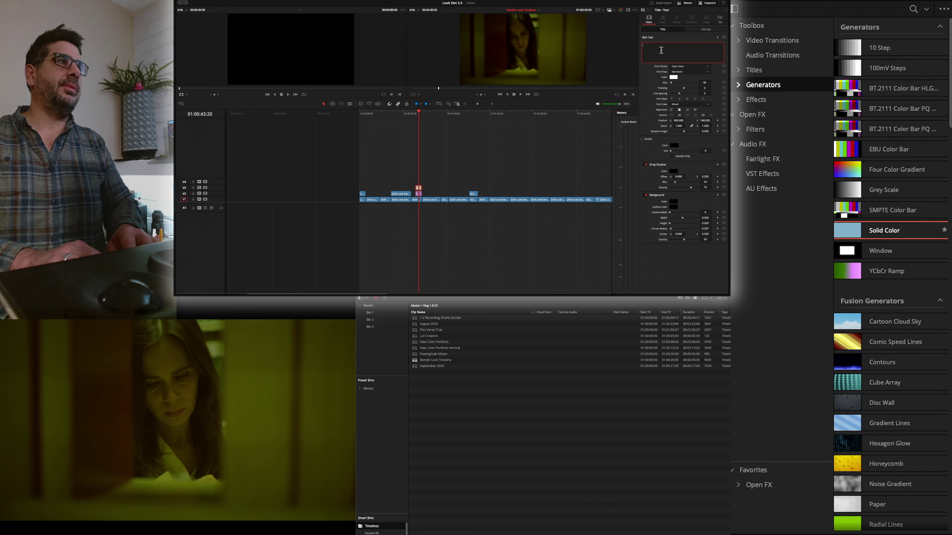
text(rg)
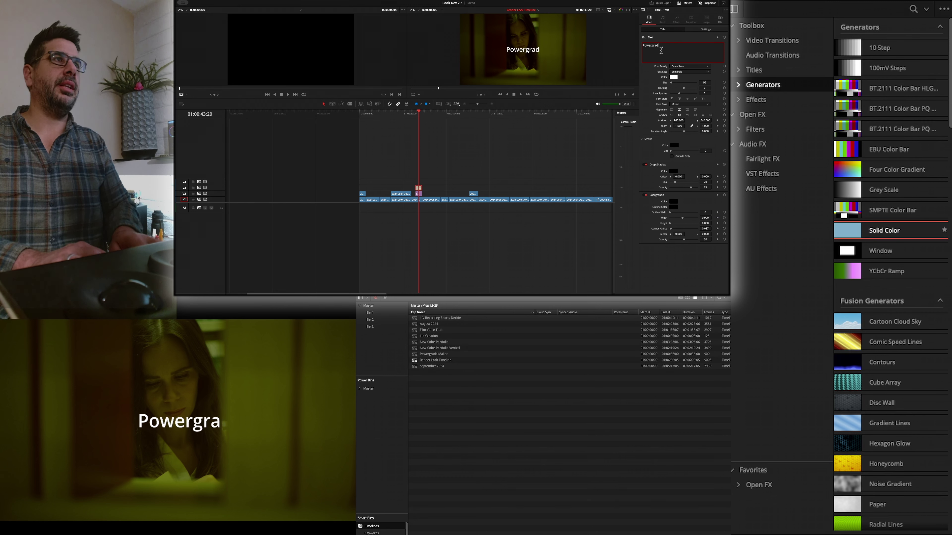
key(BackSpace)
text(Gra)
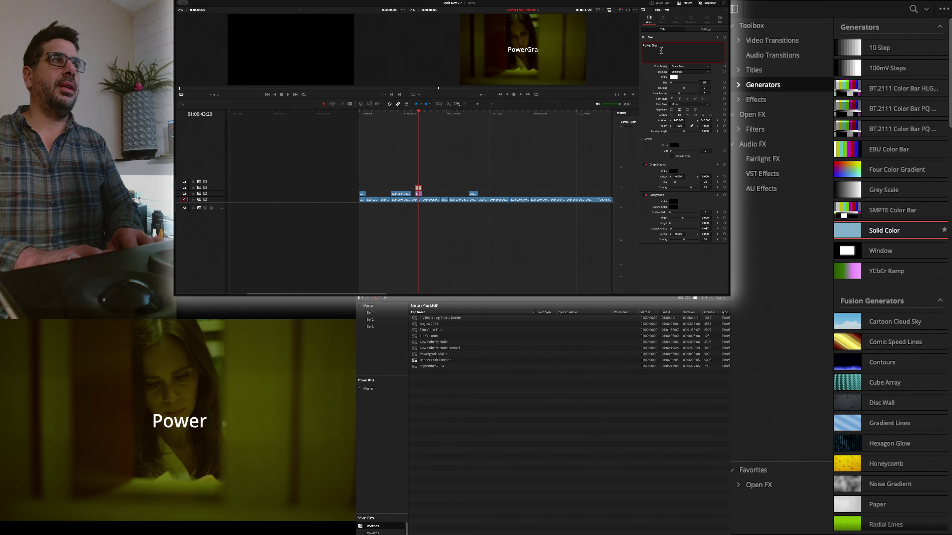
text(de Label )
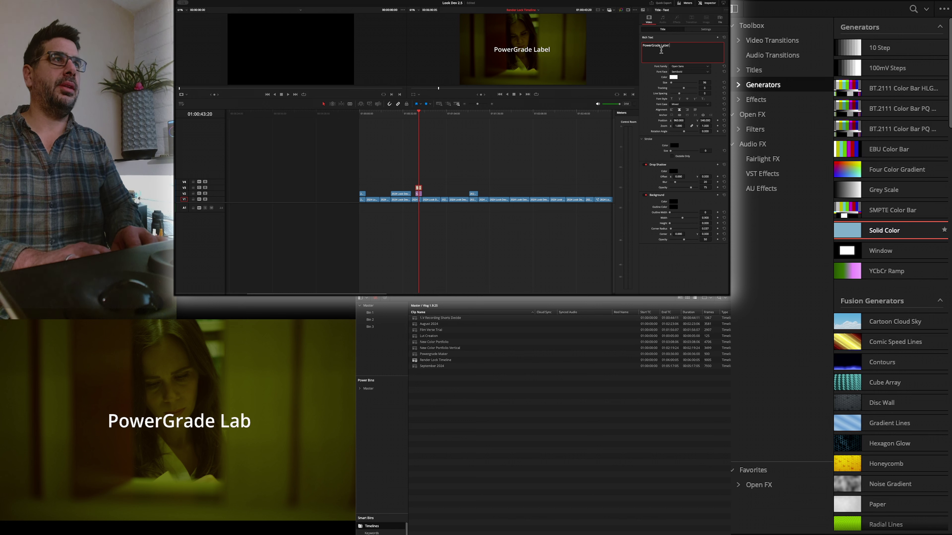
text(Cool)
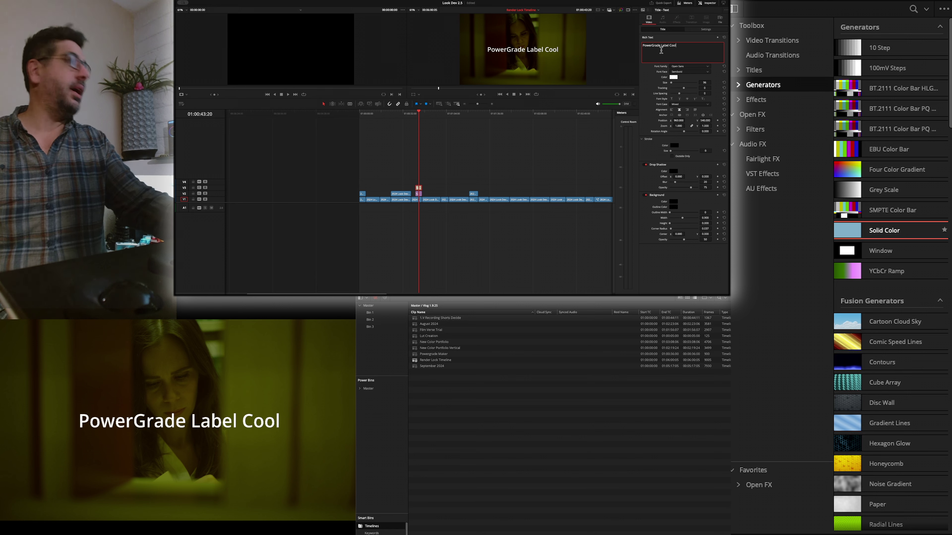
Restyle the title in a larger Winslow Book font and split its text into two lines after "PowerGrade".
click(680, 67)
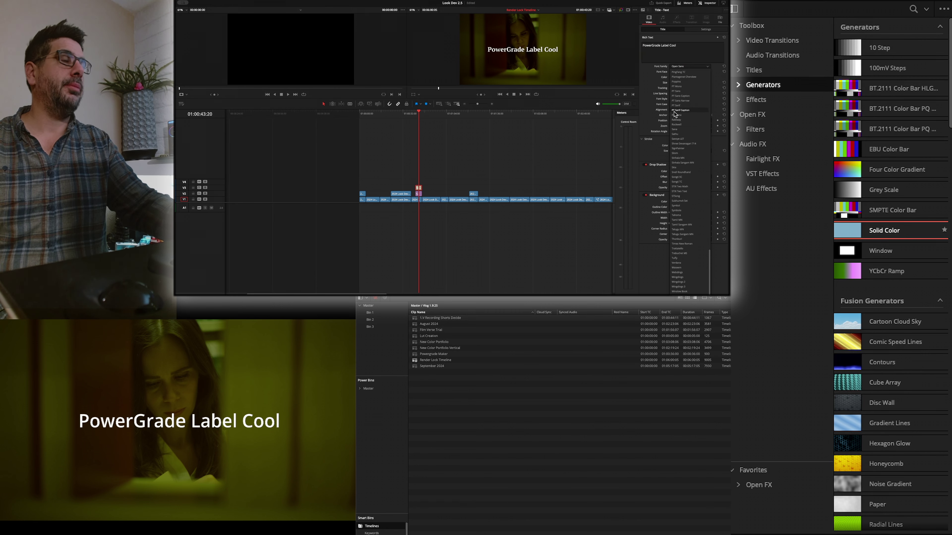
click(684, 291)
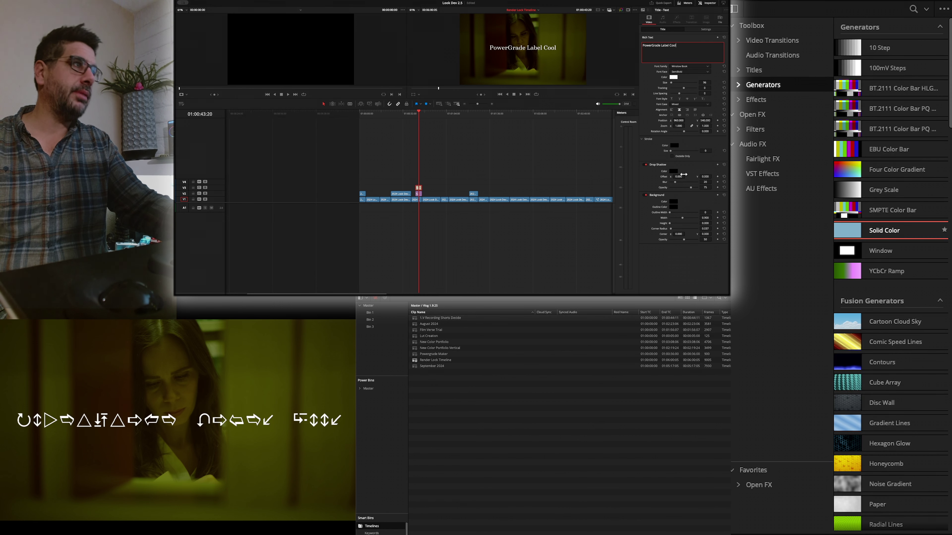
drag(671, 87, 669, 79)
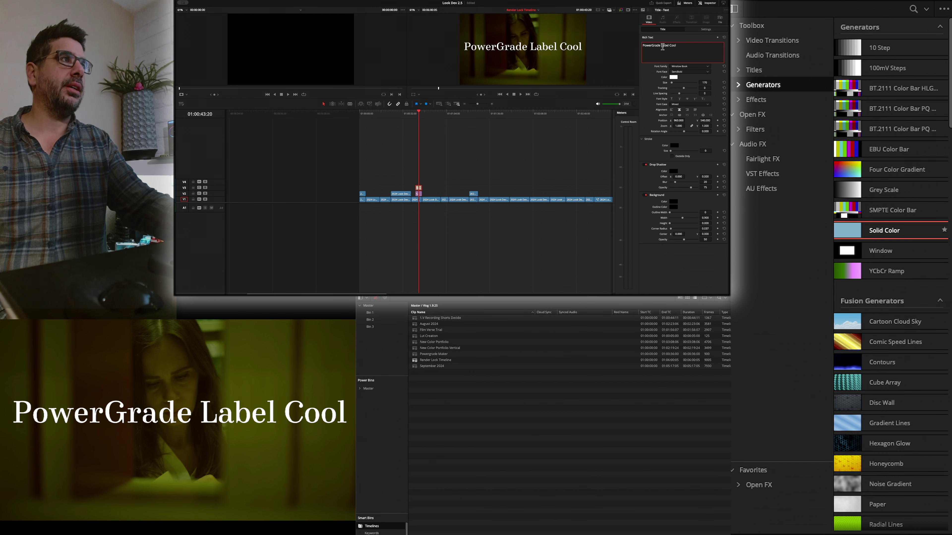
click(660, 46)
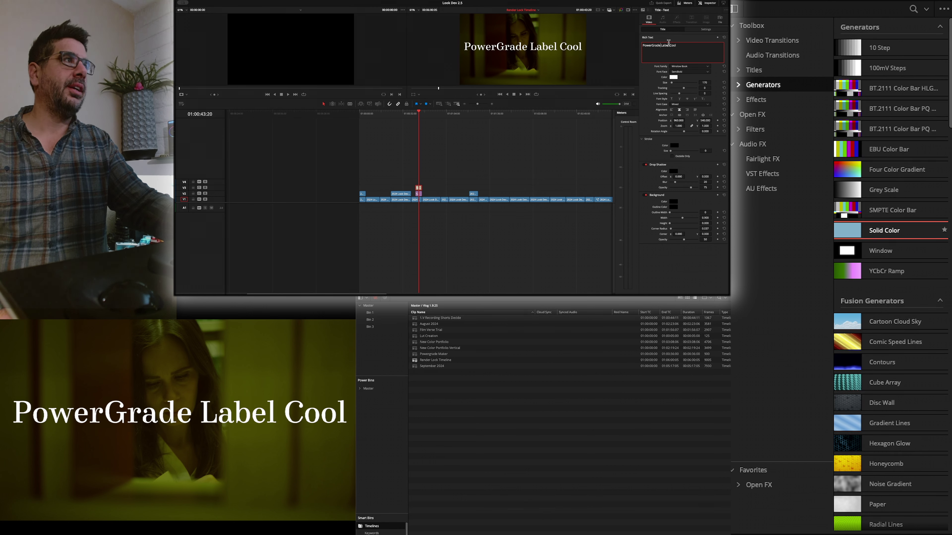
key(Return)
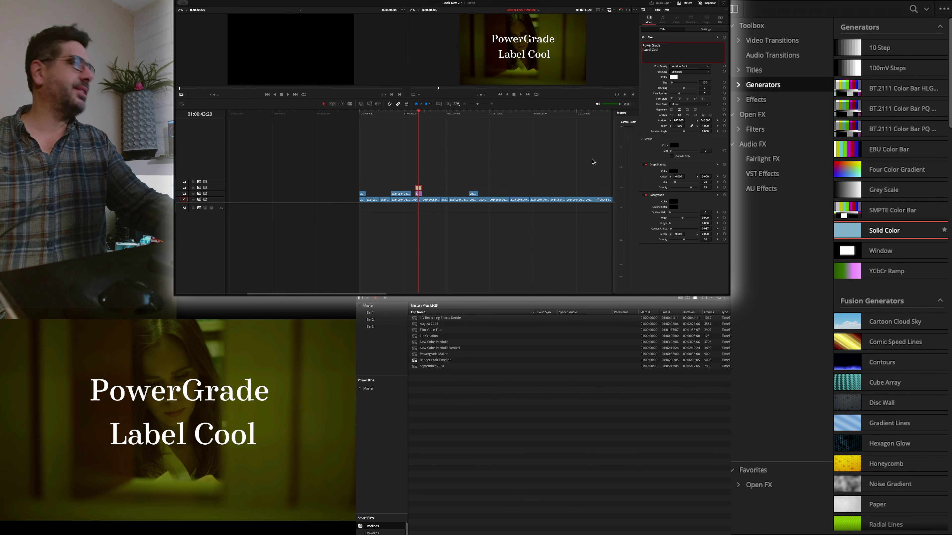
Grab a still of the labelled frame on the Color page into the Trees - 12.20.24 PowerGrade album.
key(shift+6)
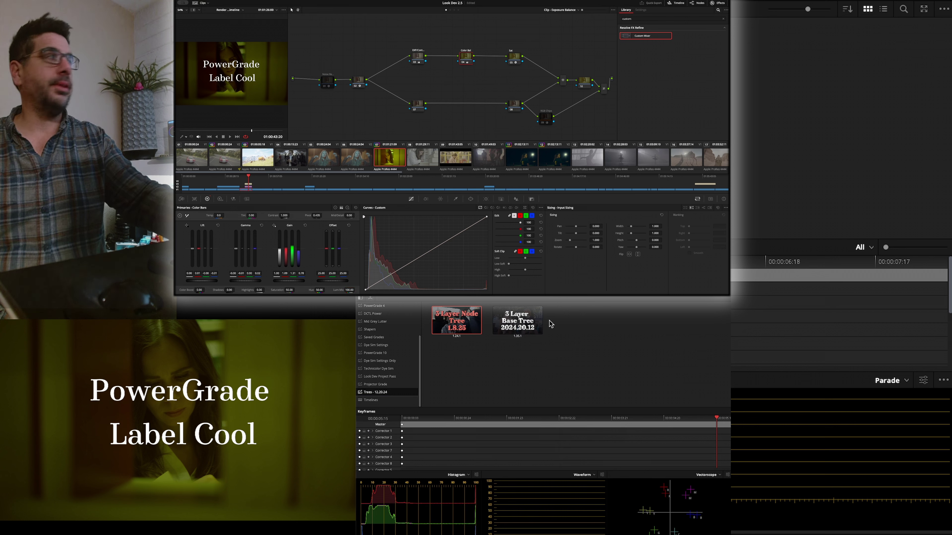
key(ctrl+alt+g)
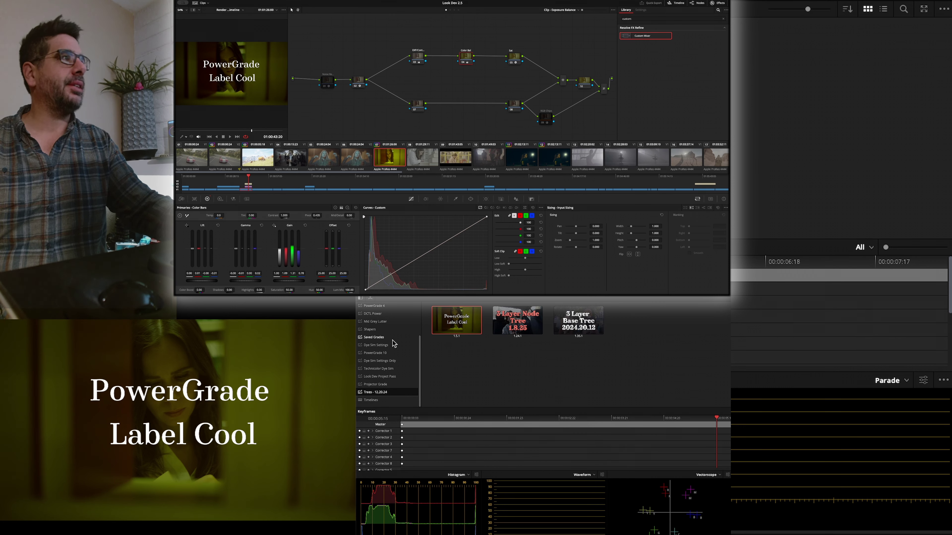
Insert the node from the DCTL Power album's Gray Scale Ramp still at the start of the node tree's upper branch.
click(381, 315)
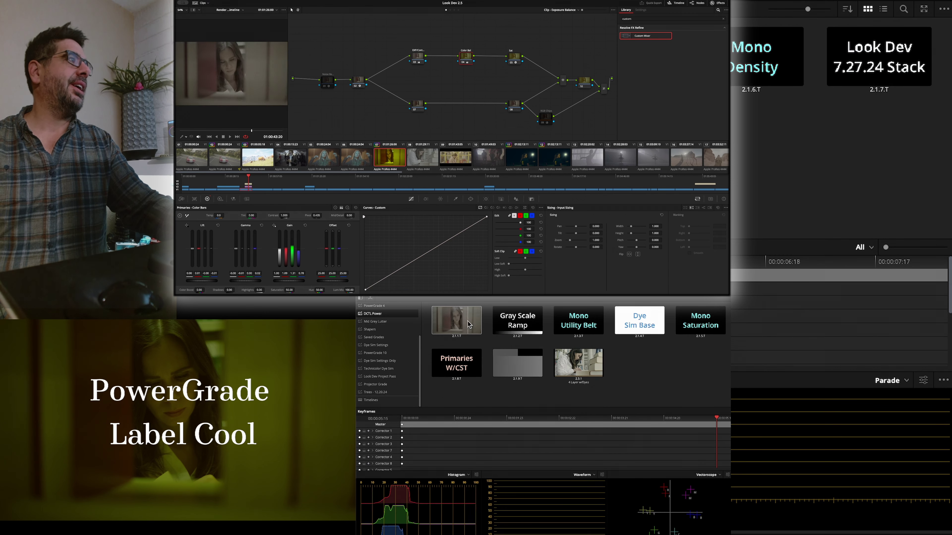
right_click(532, 327)
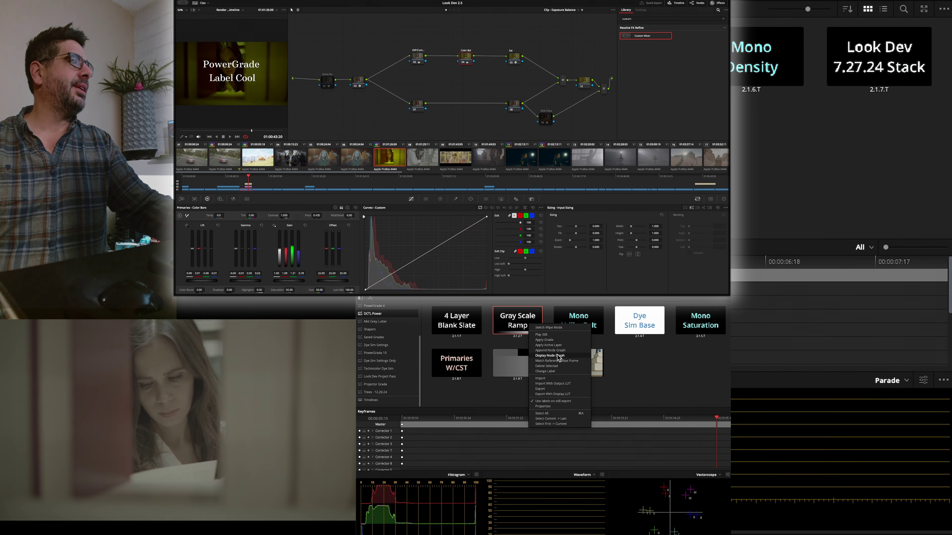
click(558, 356)
drag(596, 429, 388, 71)
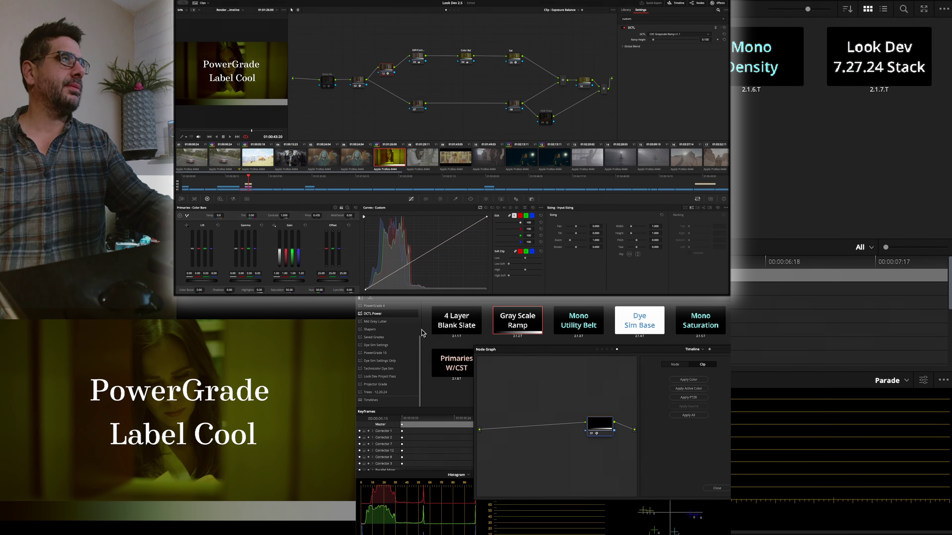
Examine the node graph of the Red Shaper still in the Shapers album, and close the graph window.
click(380, 330)
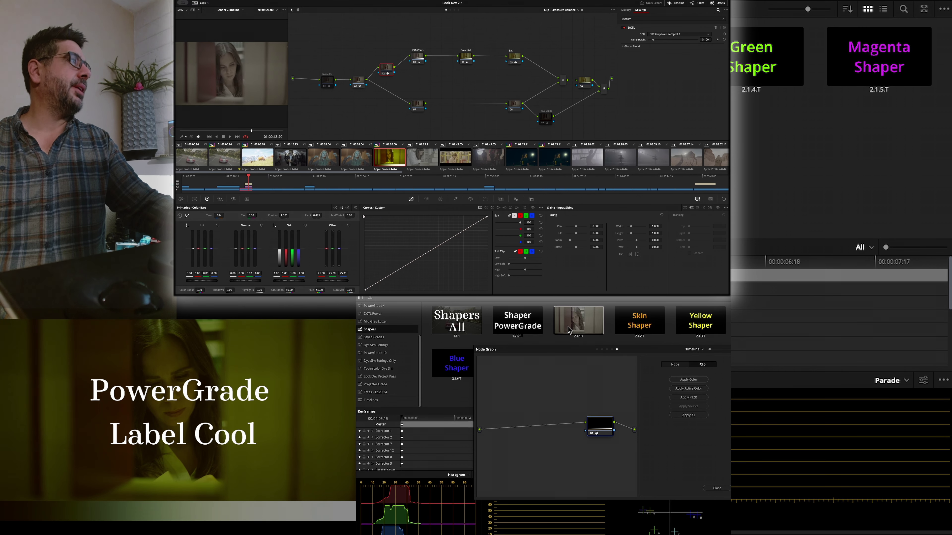
right_click(581, 324)
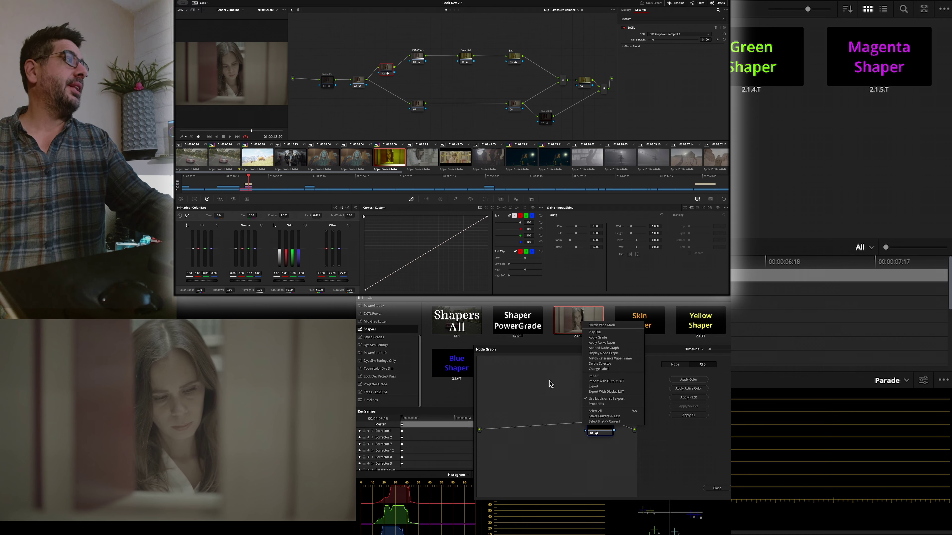
click(548, 355)
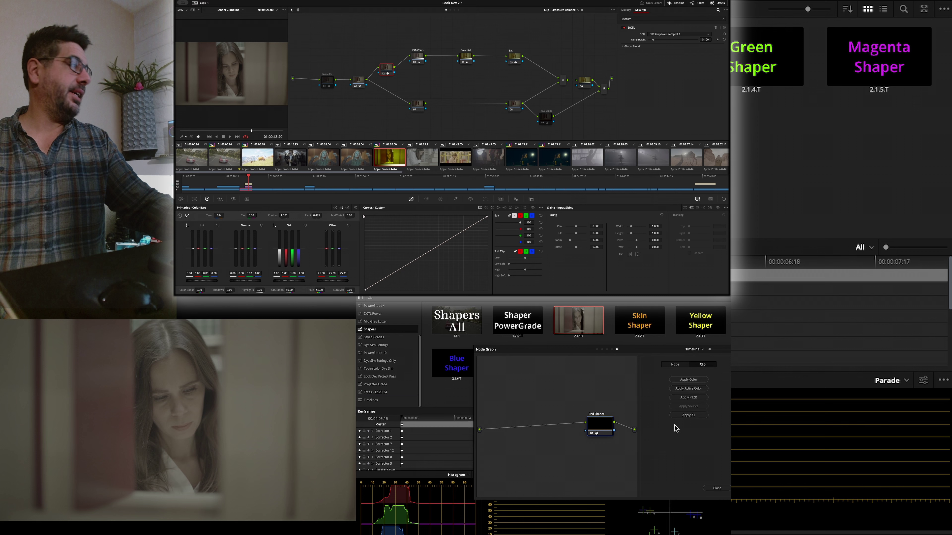
click(717, 488)
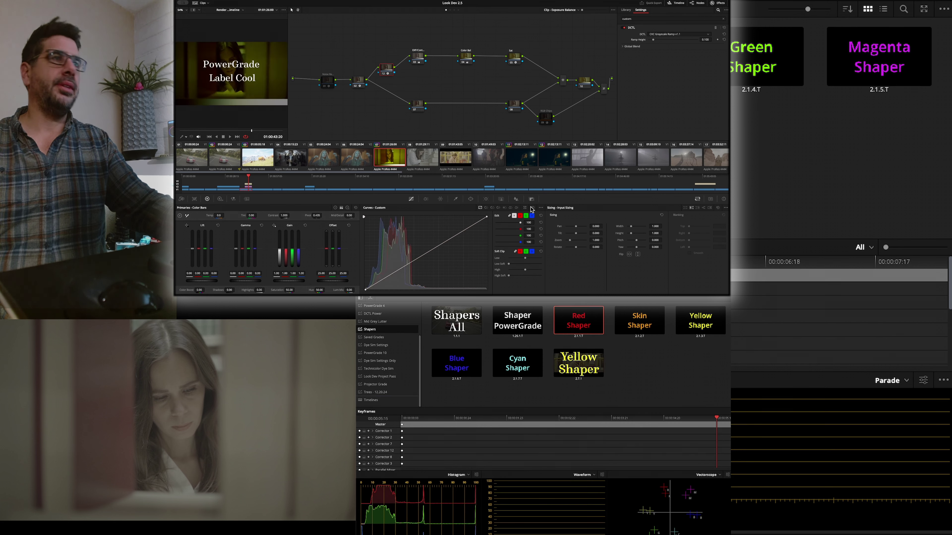